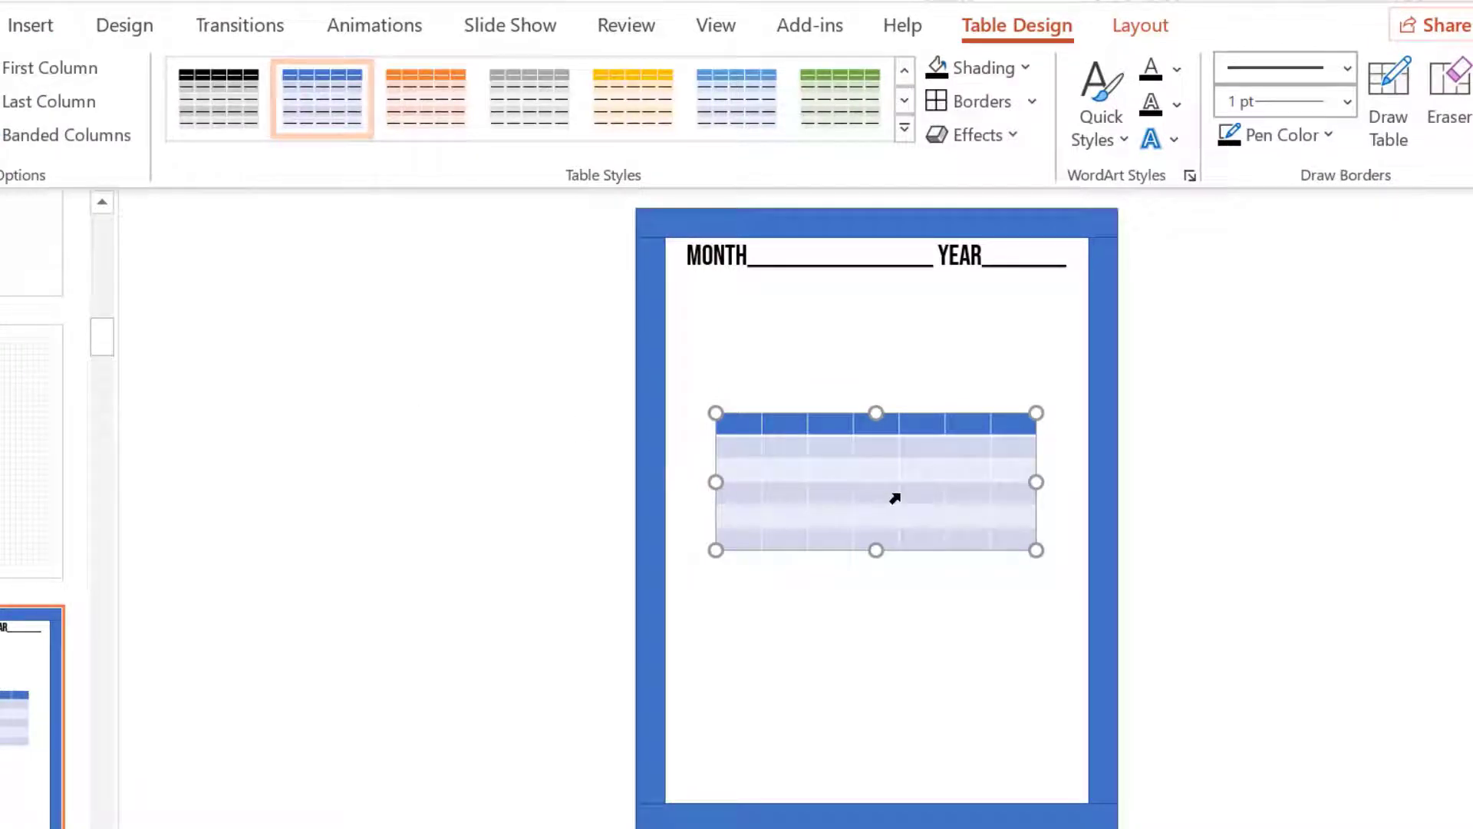
Apply the Light table style with the solid black header row to the calendar table and add all borders.
left_click(905, 101)
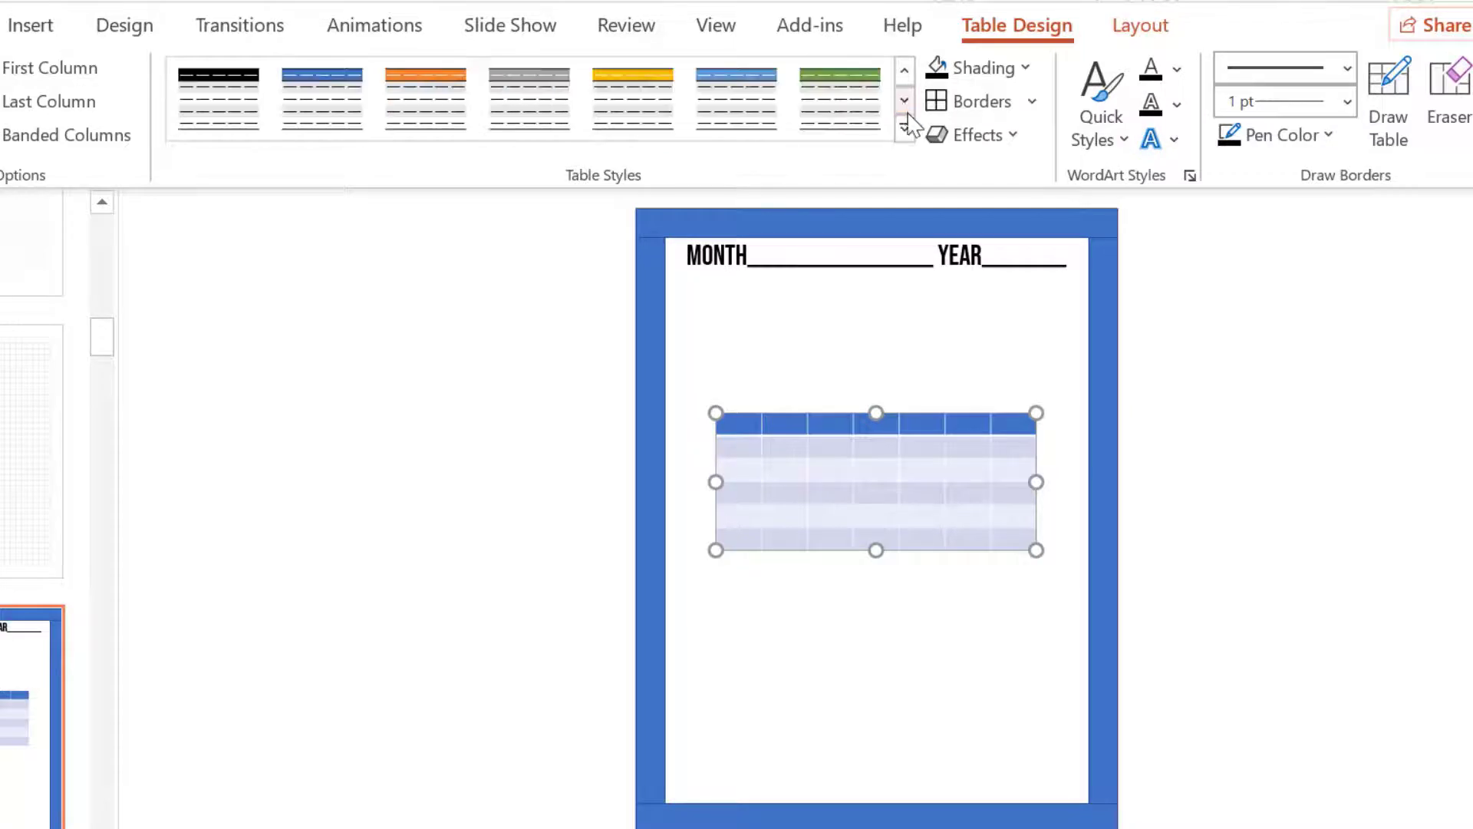
left_click(906, 128)
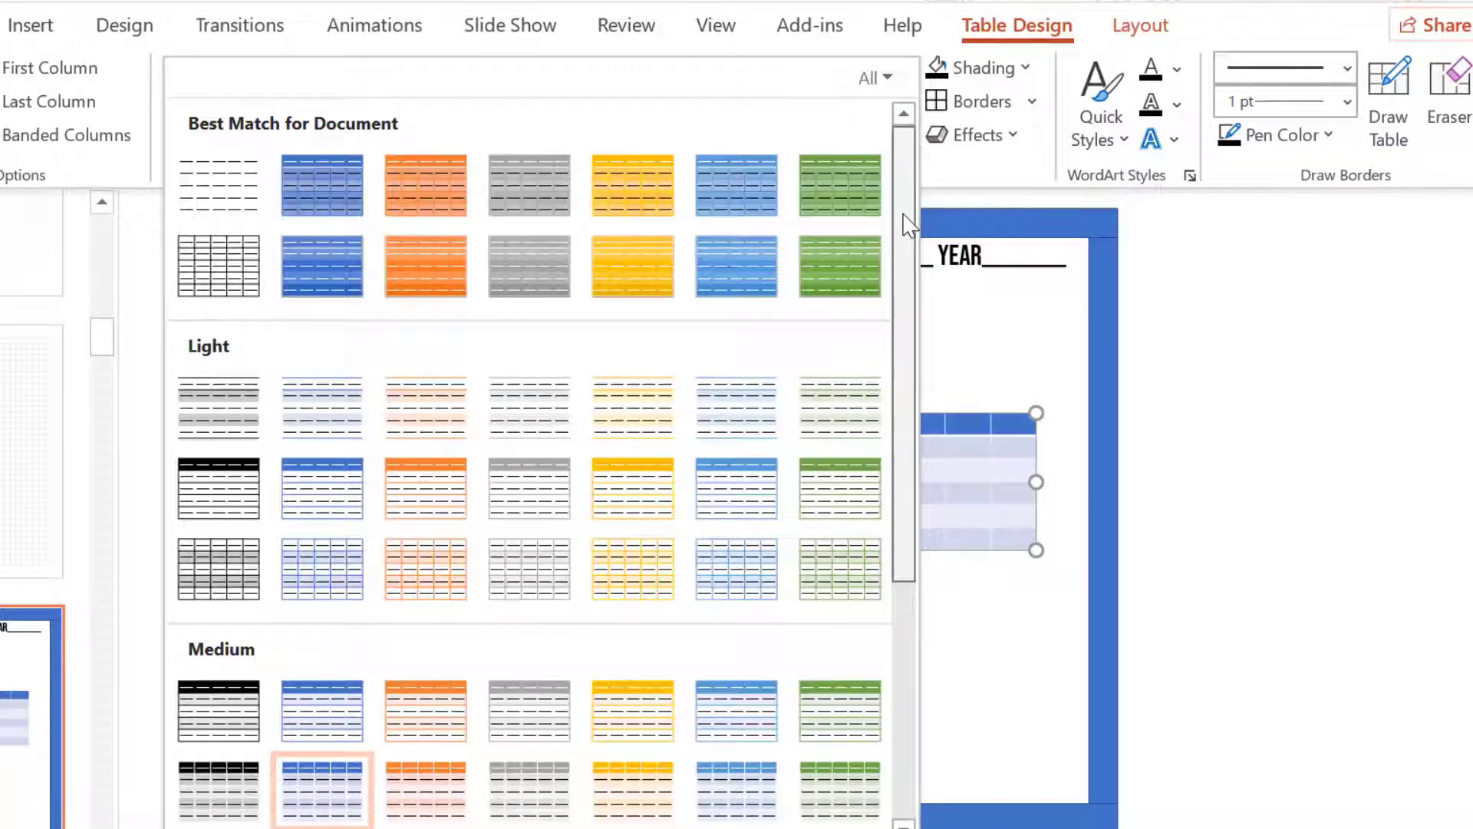
left_click_drag(908, 223, 910, 353)
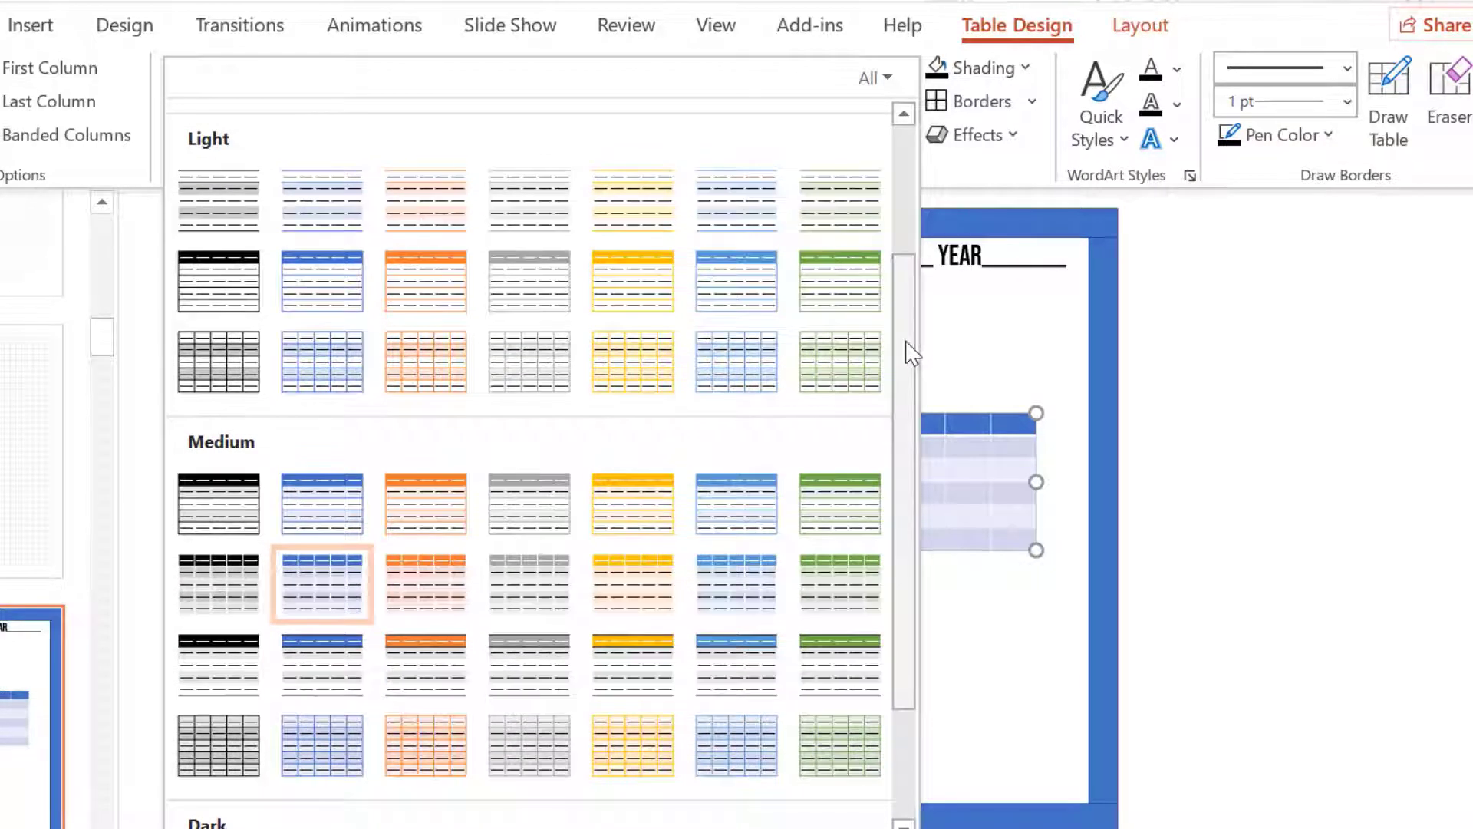
left_click(229, 308)
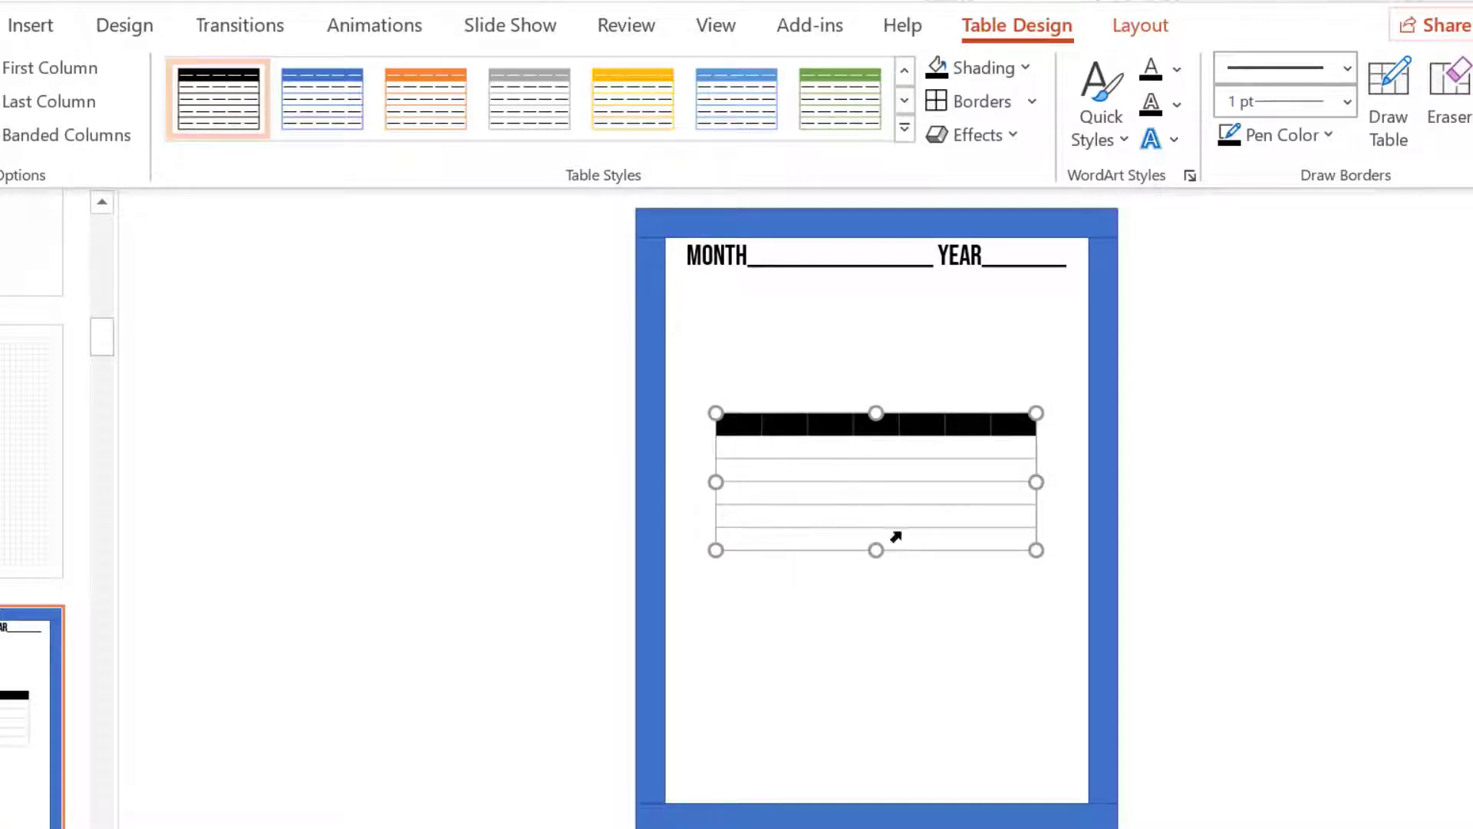
left_click(1032, 102)
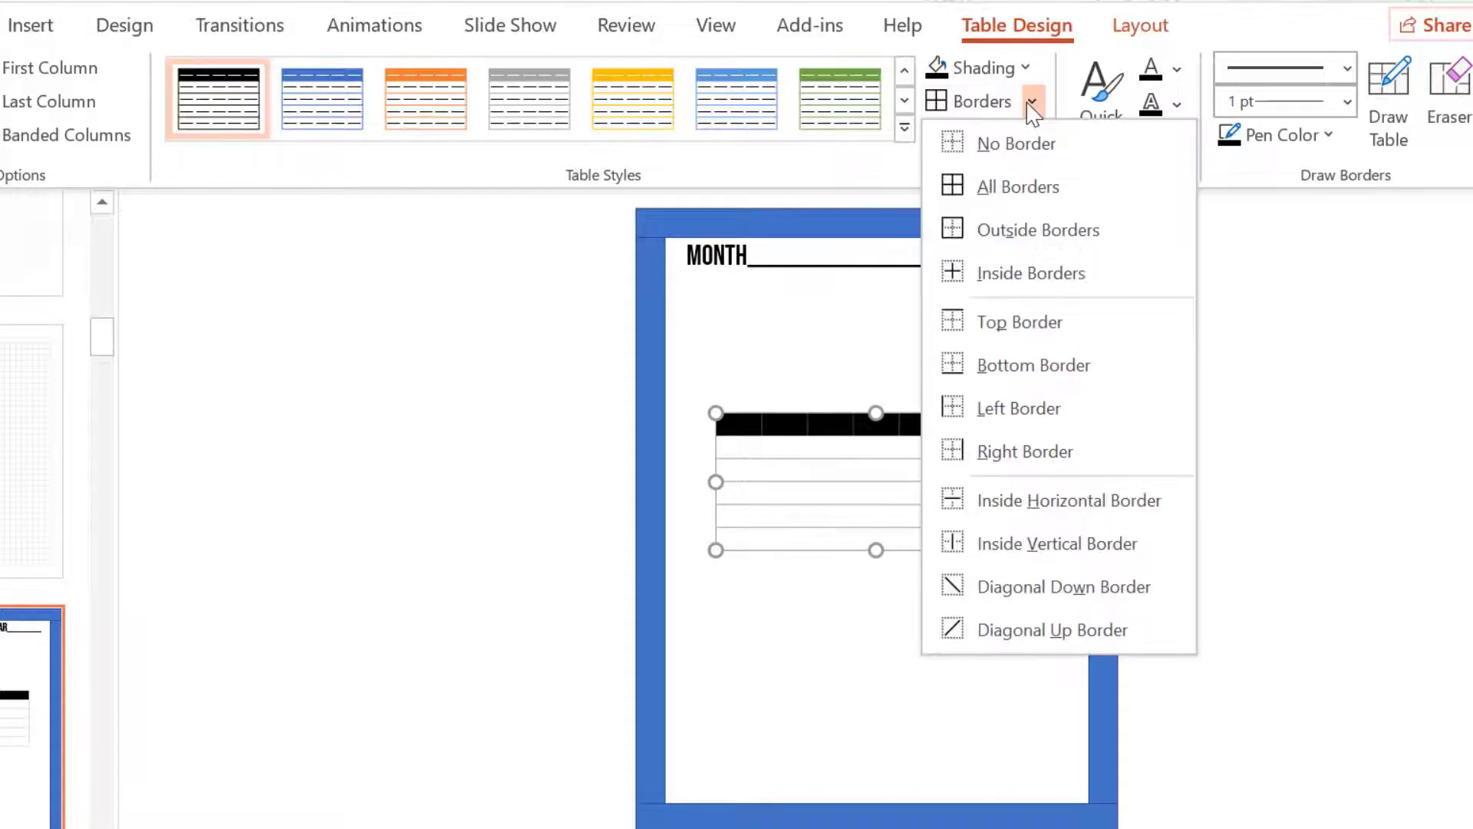
left_click(997, 188)
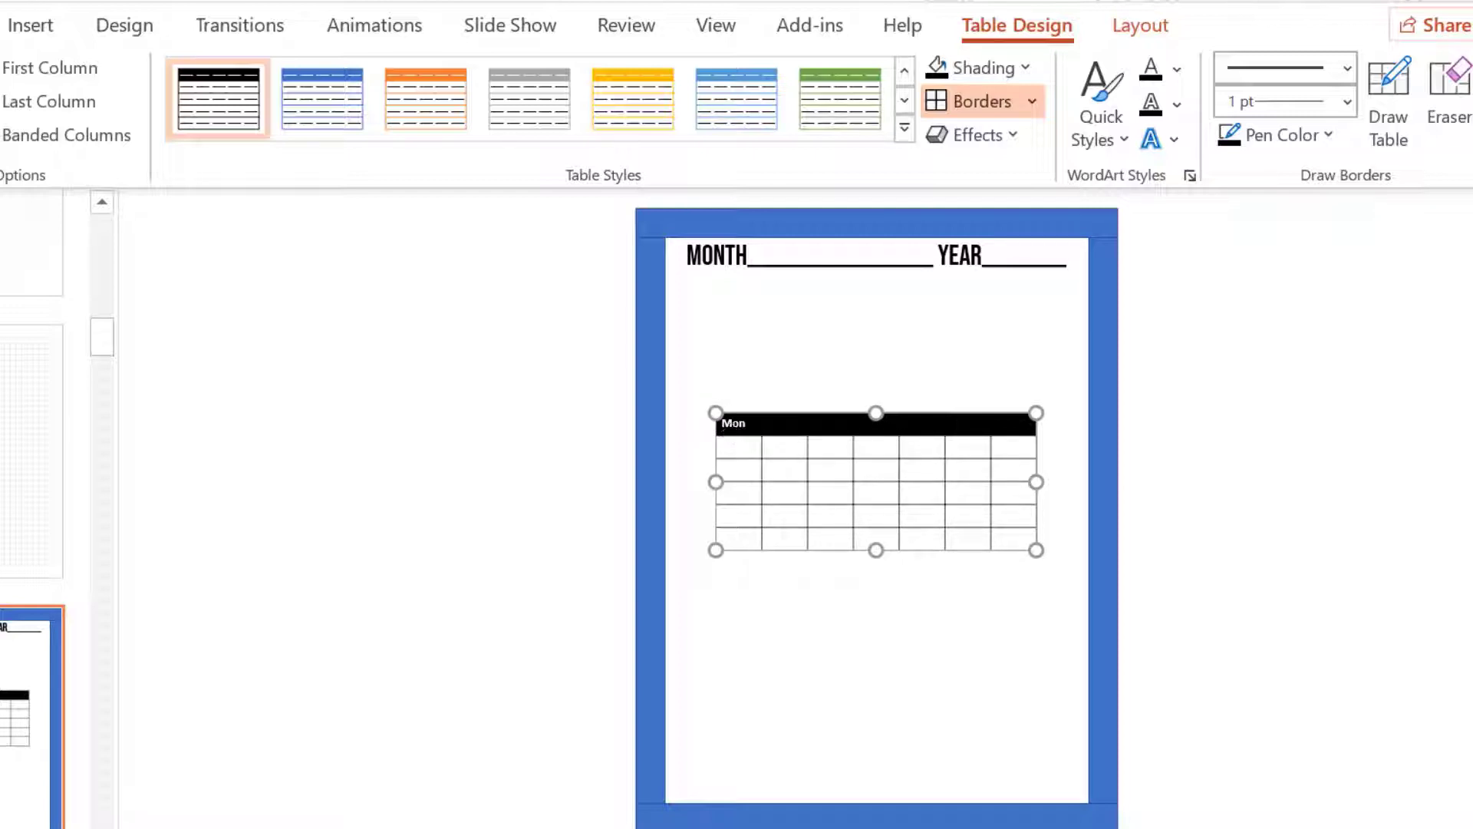
Center the Mon heading and fill the remaining header cells with Tues, Wed, Thurs, Fri, Sat and Sun.
left_click(0, 26)
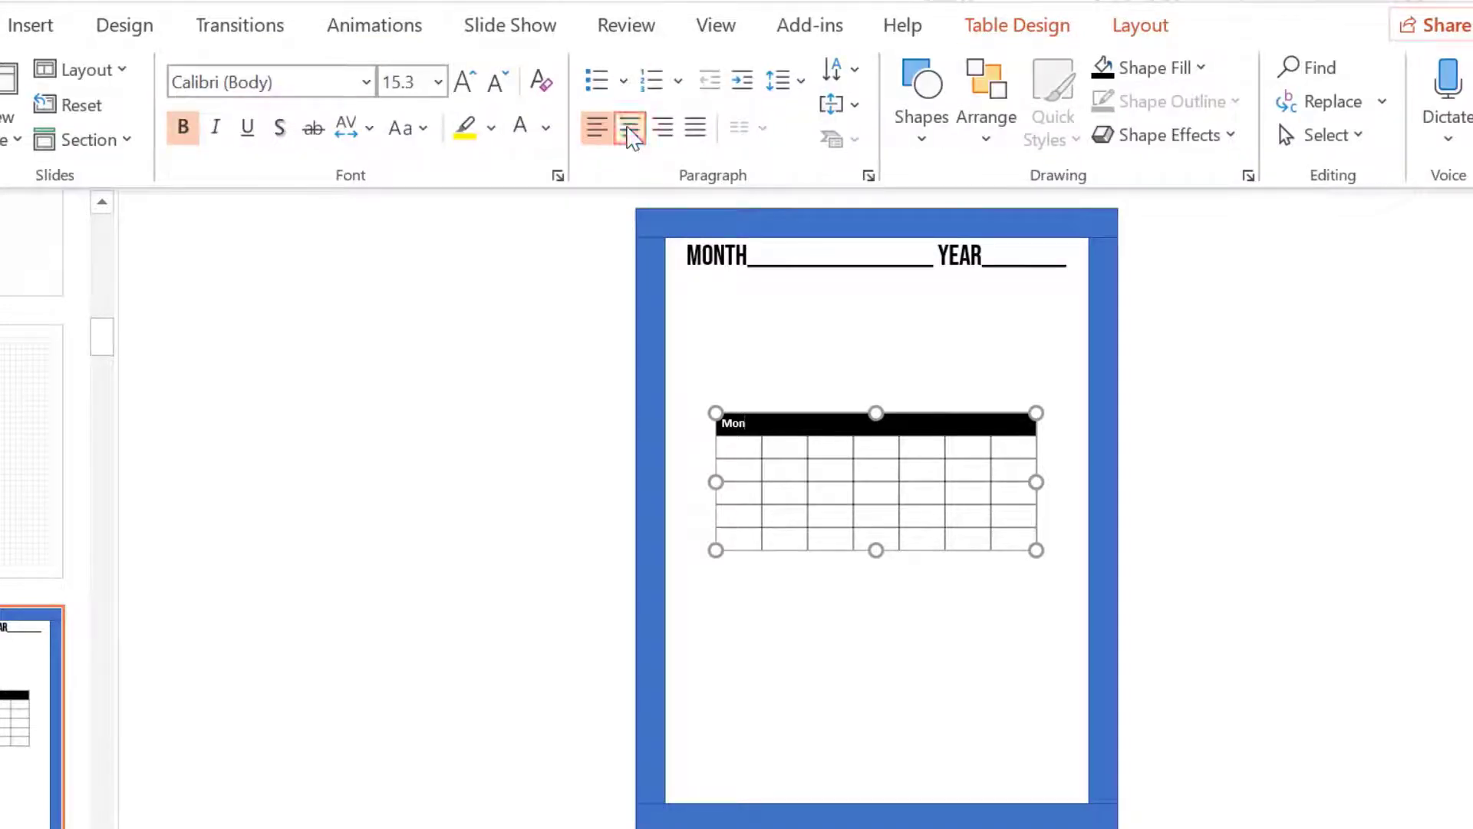
left_click(628, 132)
key("Tab")
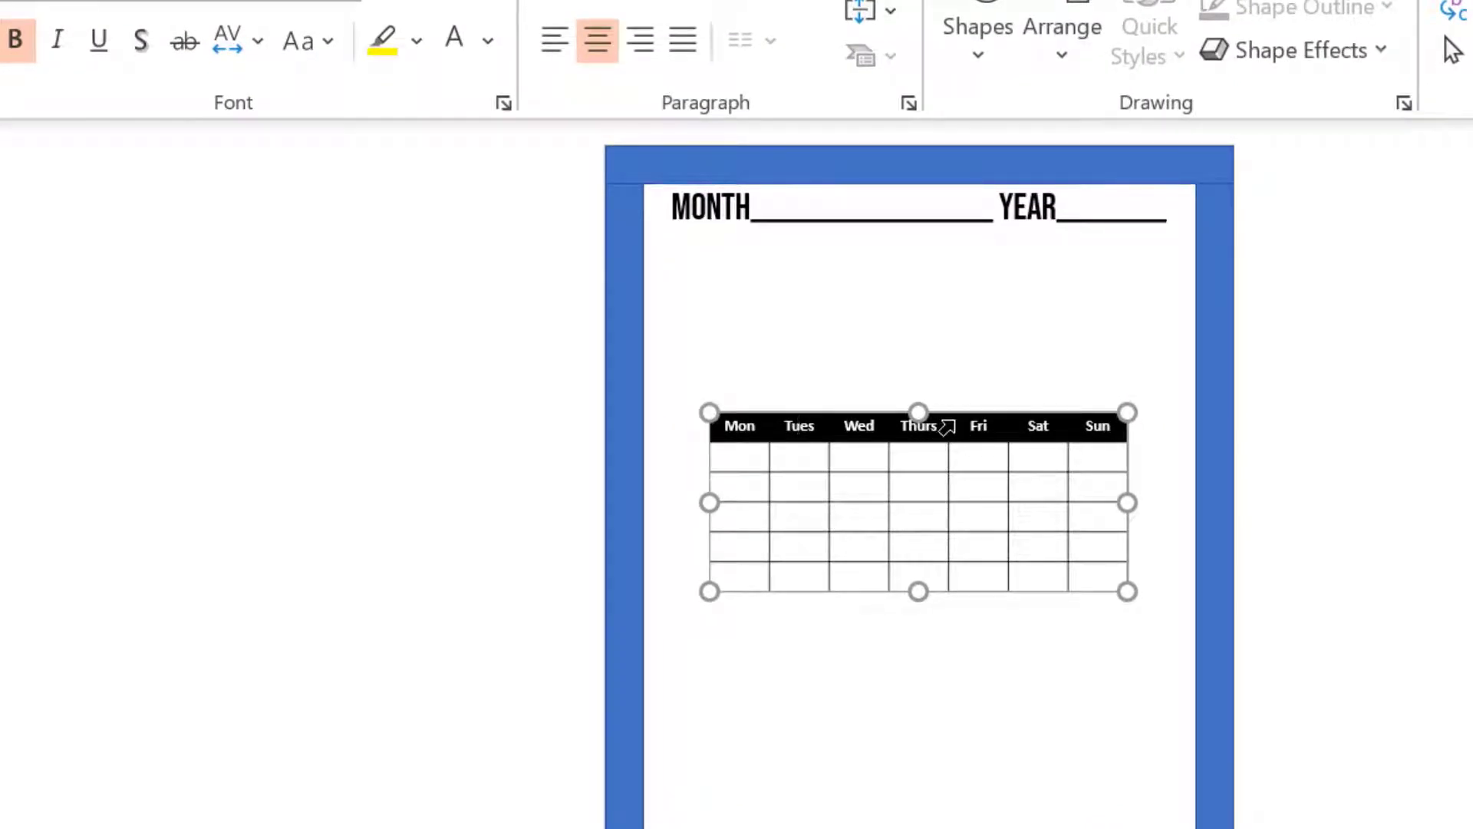
Move the table up beneath the Month and Year line and widen it to leave a small, even gap inside the blue frame.
left_click_drag(965, 410, 952, 281)
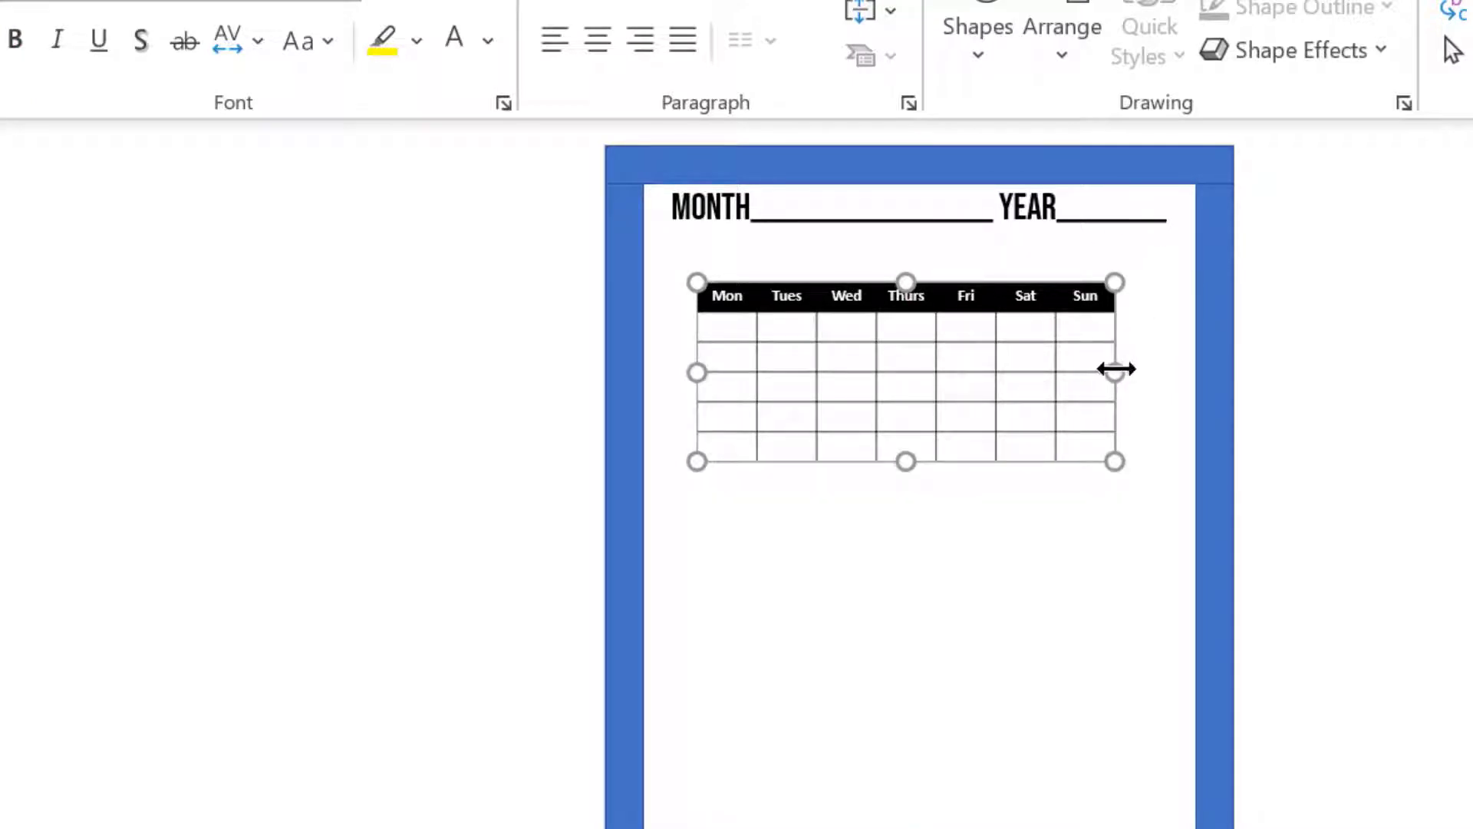
left_click_drag(1117, 369, 1194, 372)
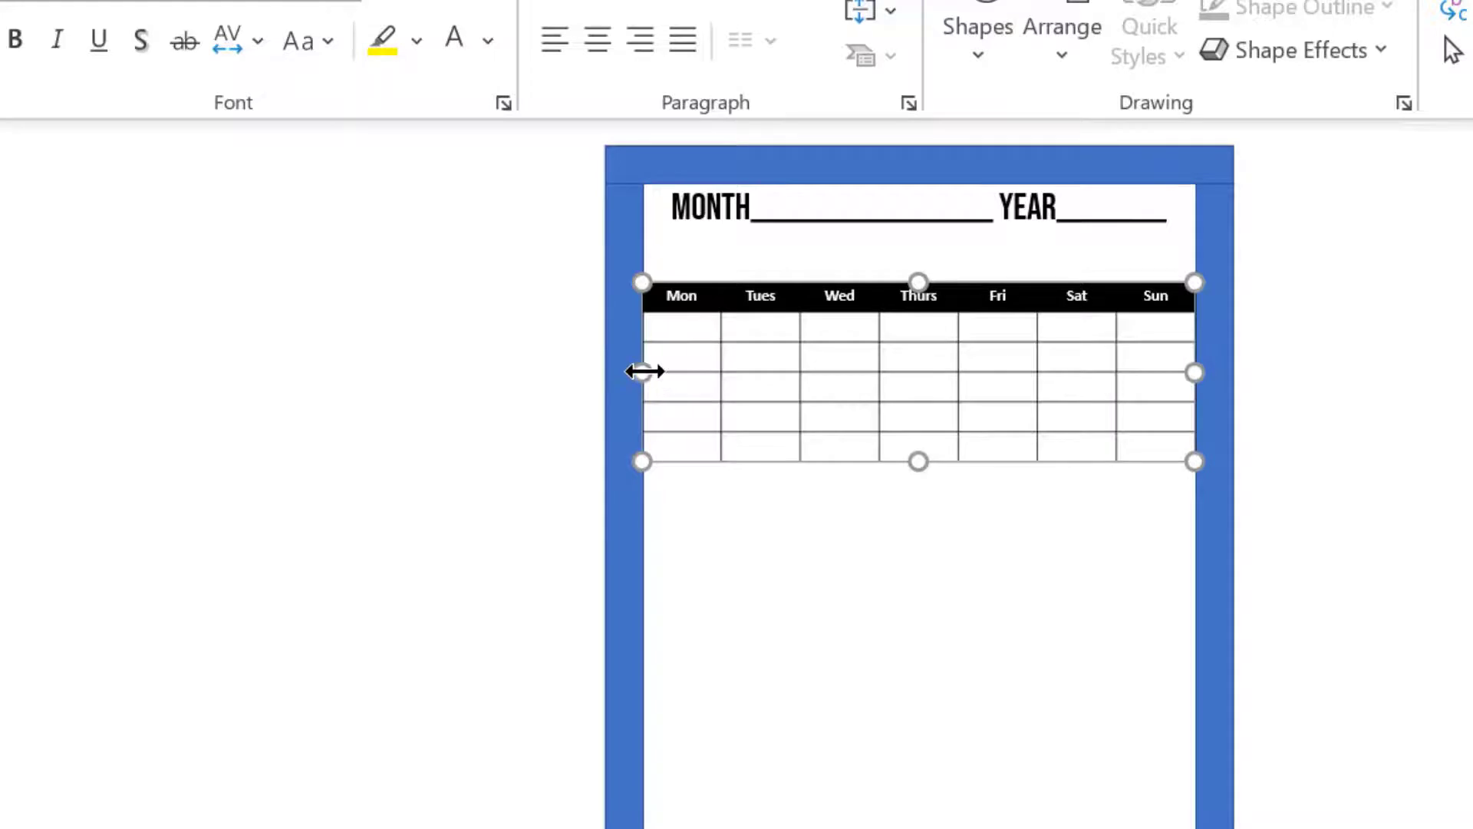
left_click_drag(643, 371, 653, 372)
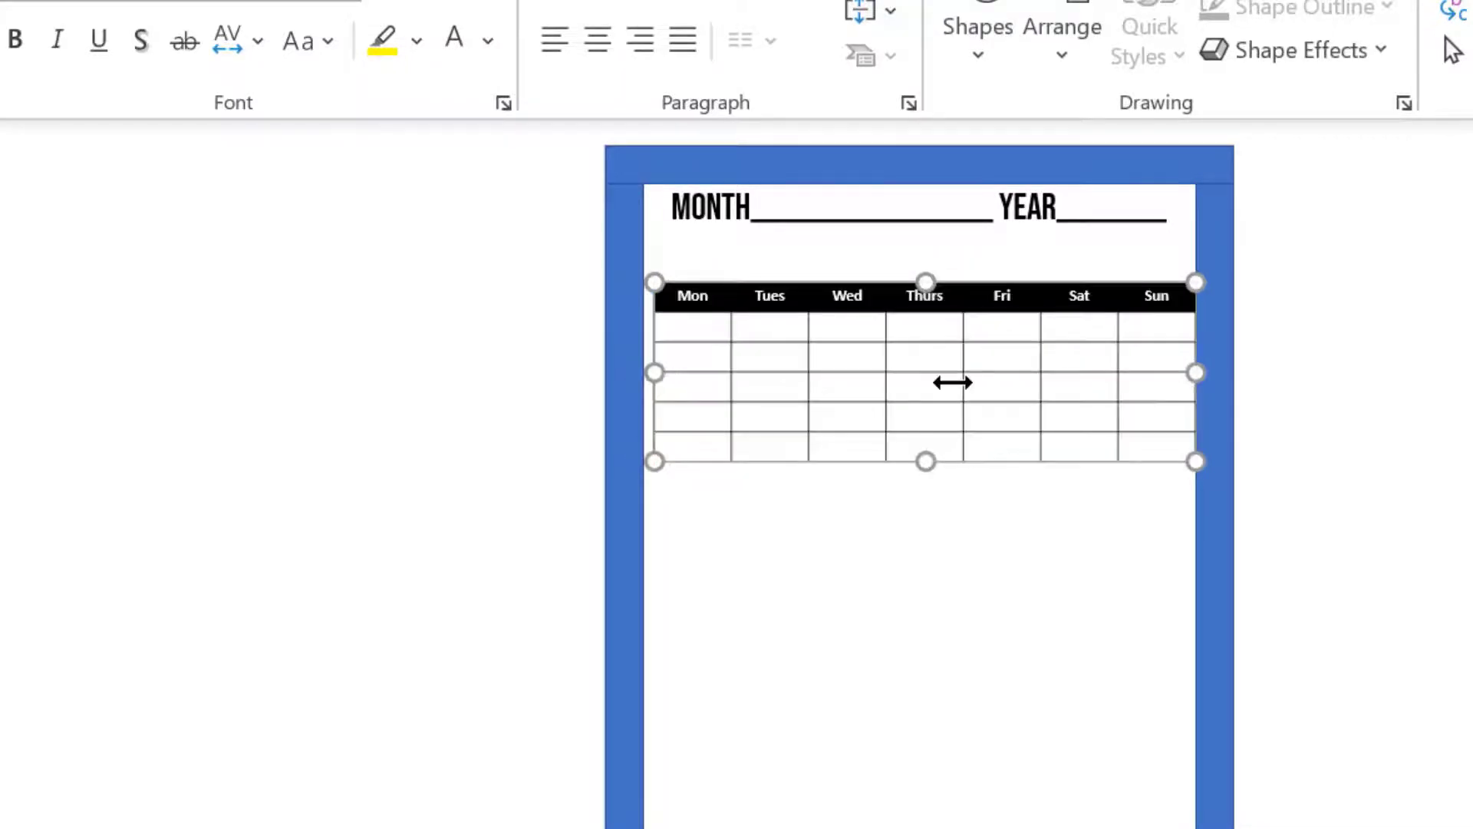
left_click_drag(1193, 373, 1184, 376)
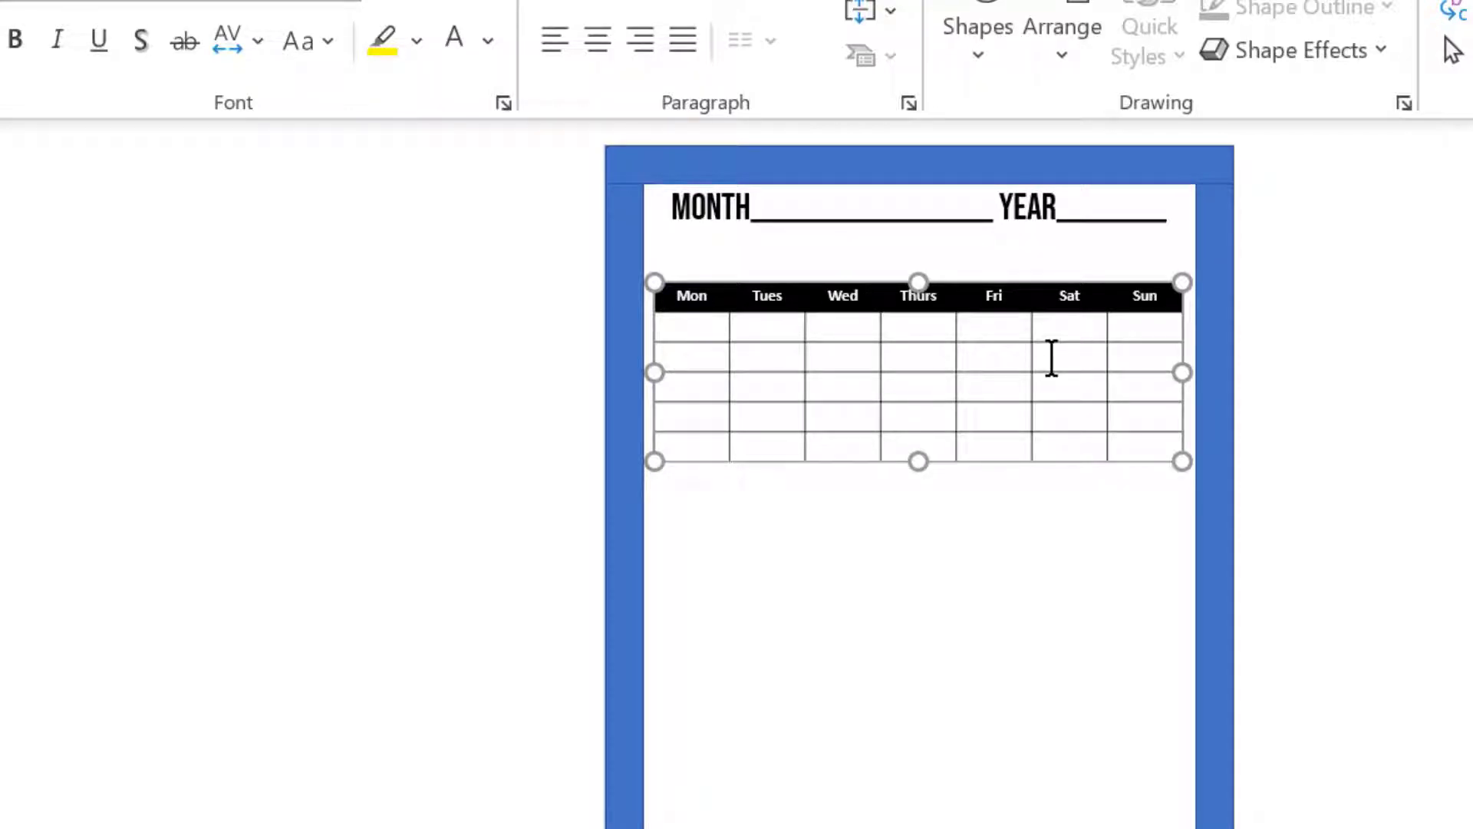
Select the five blank cells under Mon and set their row height to 0.75".
left_click(684, 335)
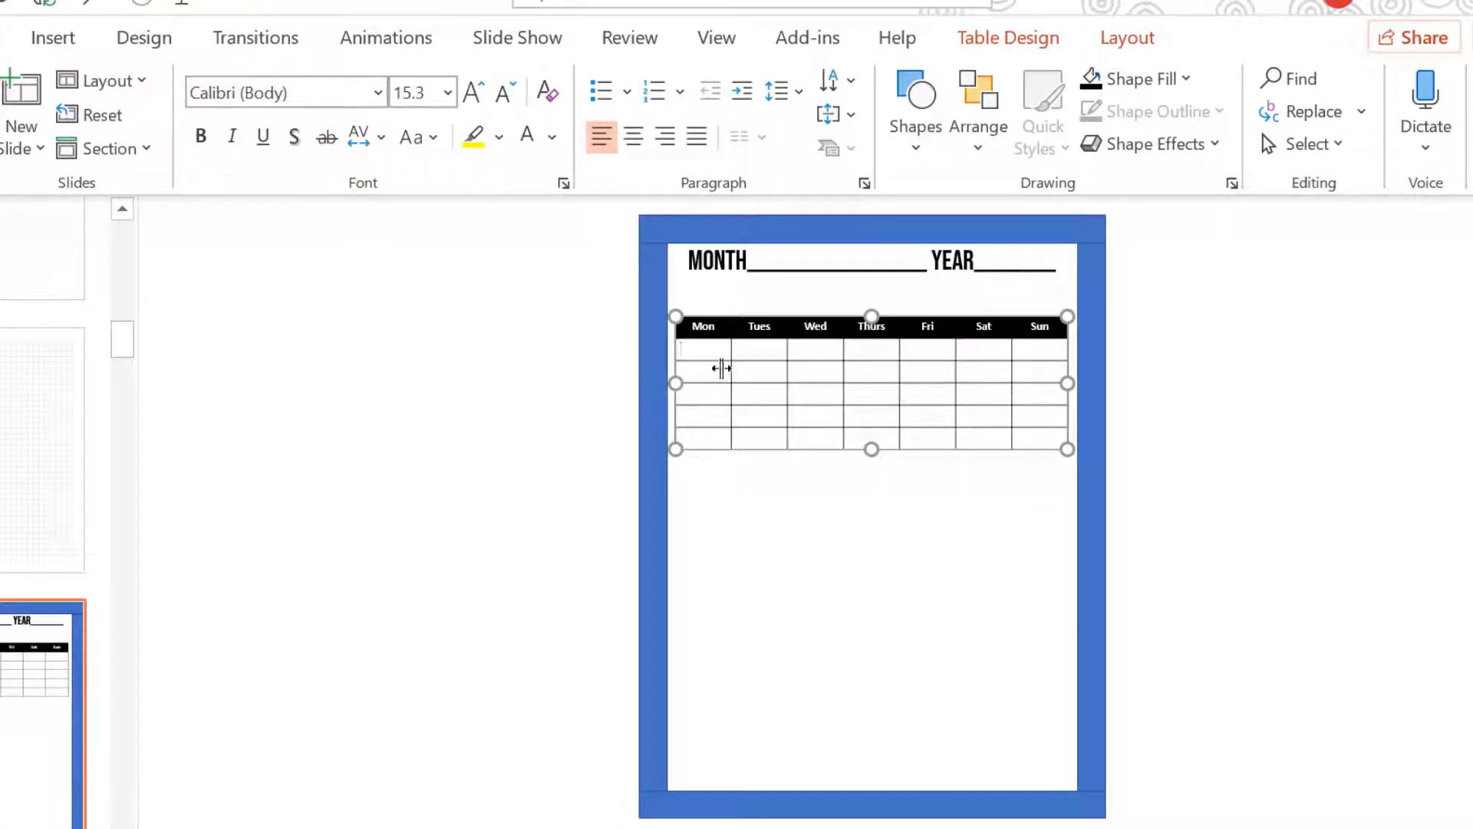
left_click(1139, 43)
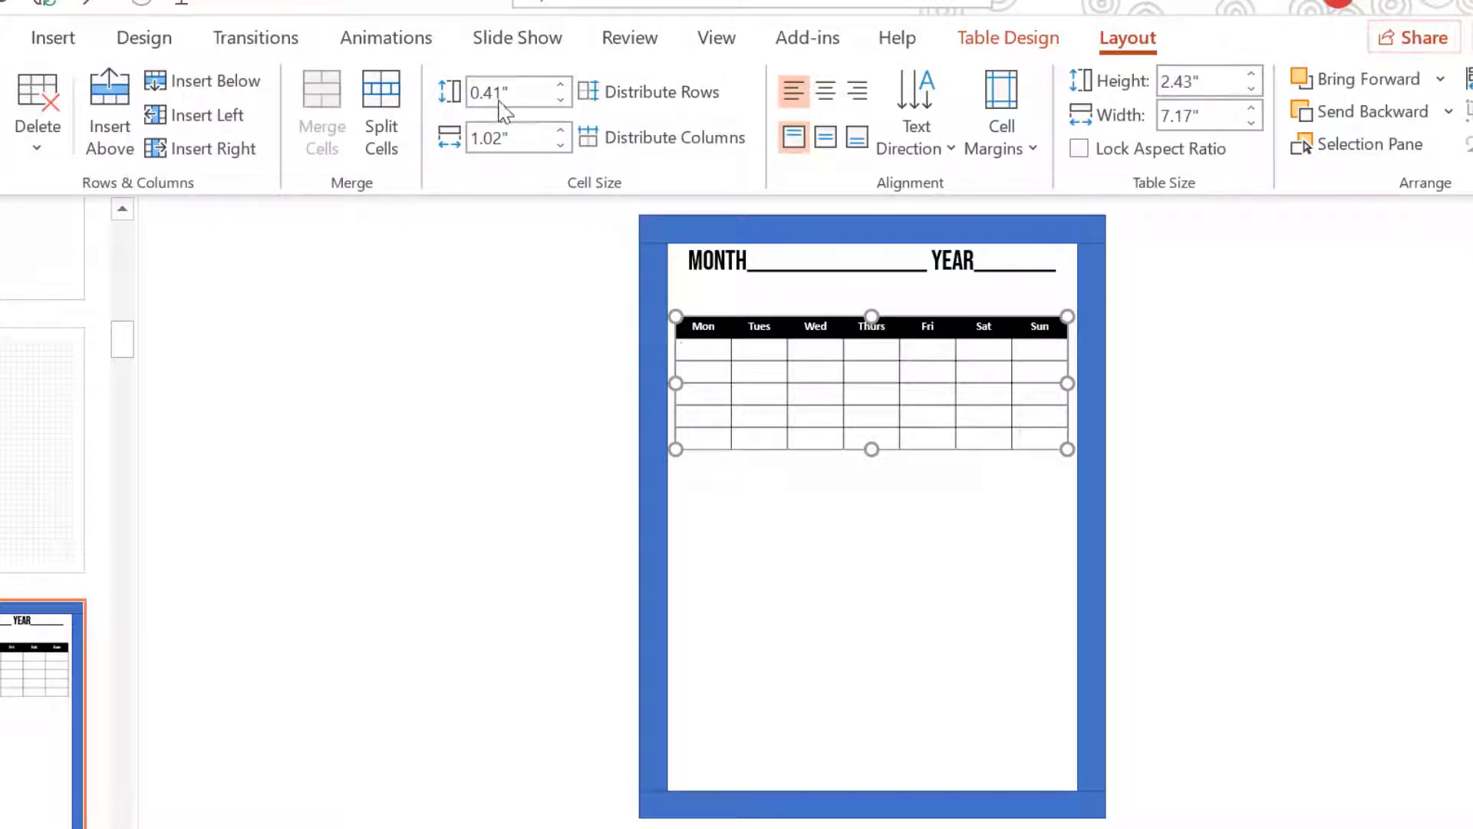
left_click(500, 96)
left_click(500, 94)
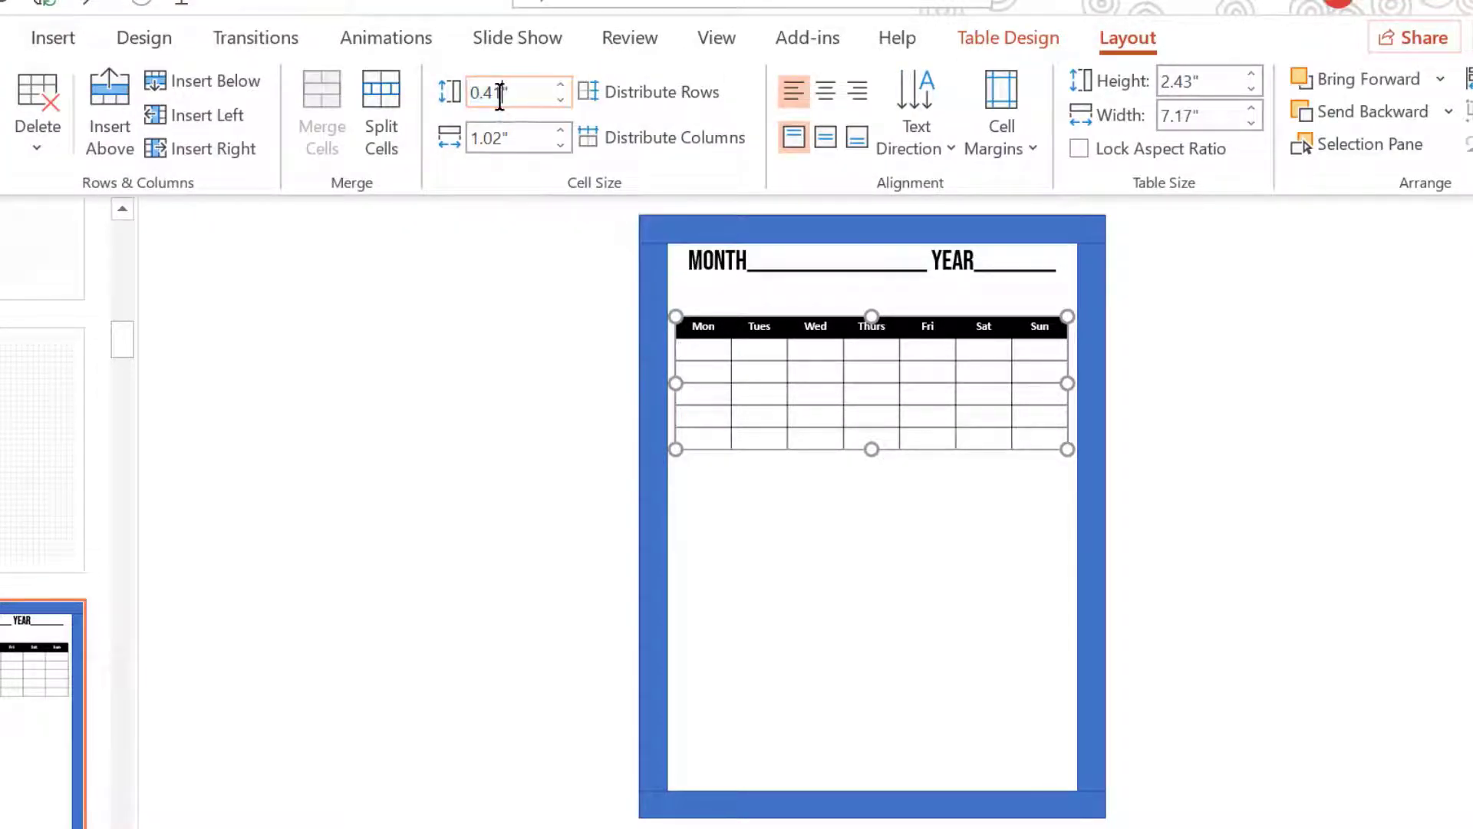
key("Return")
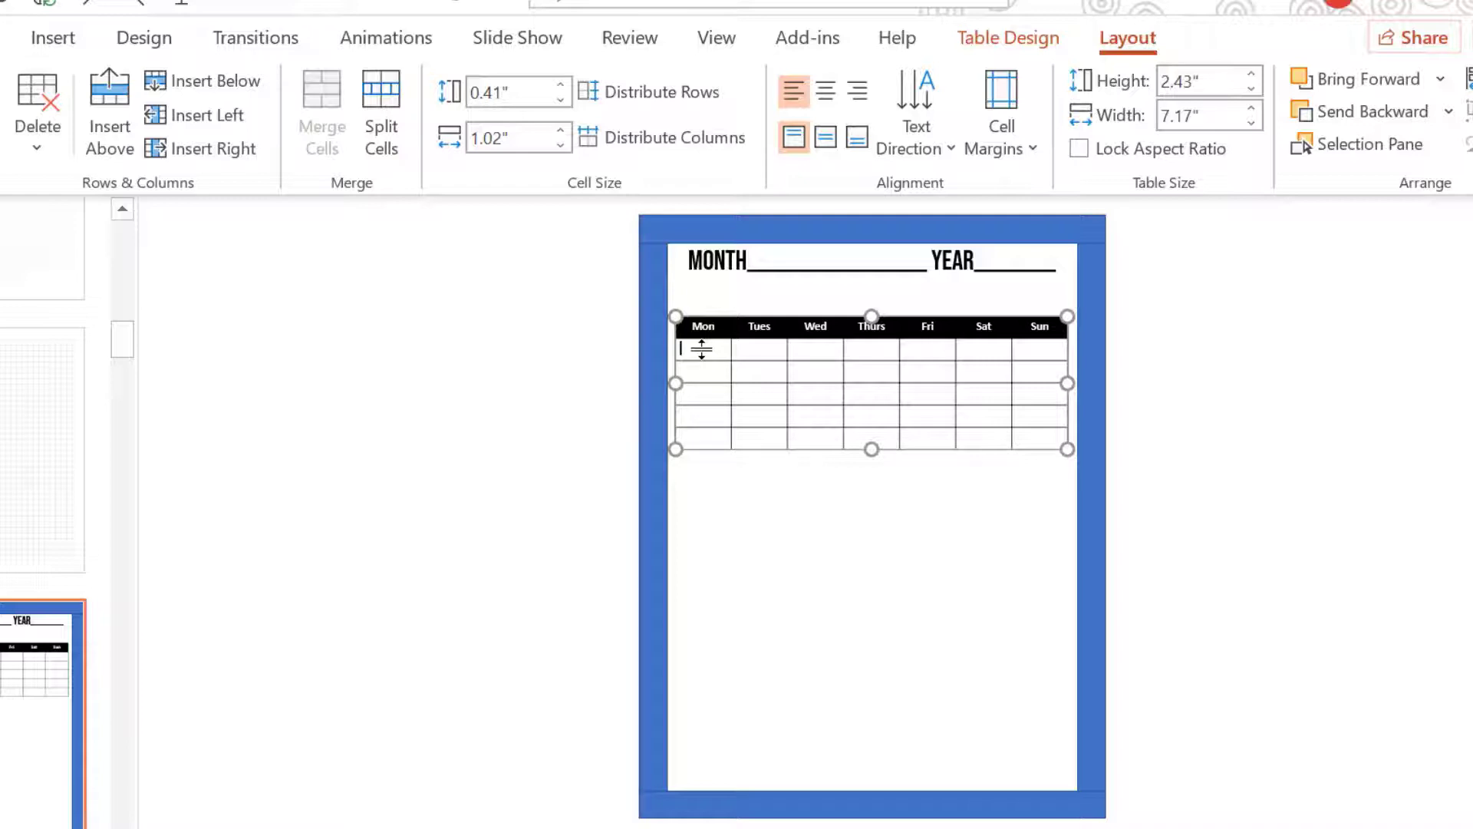
key("shift+Down")
key("shift+Down")
key("shift+Down")
key("shift+Down")
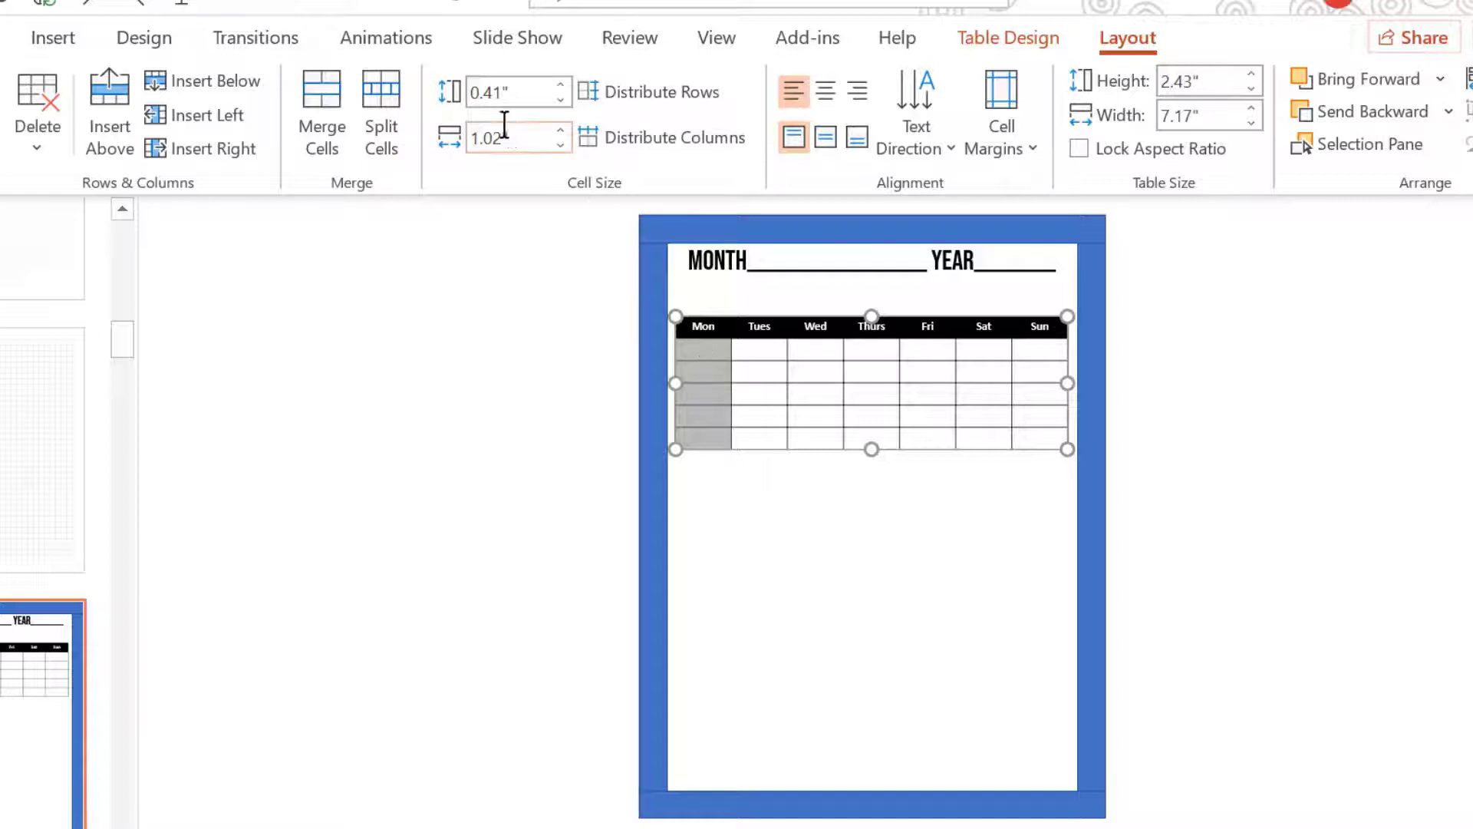
left_click(500, 93)
left_click(500, 93)
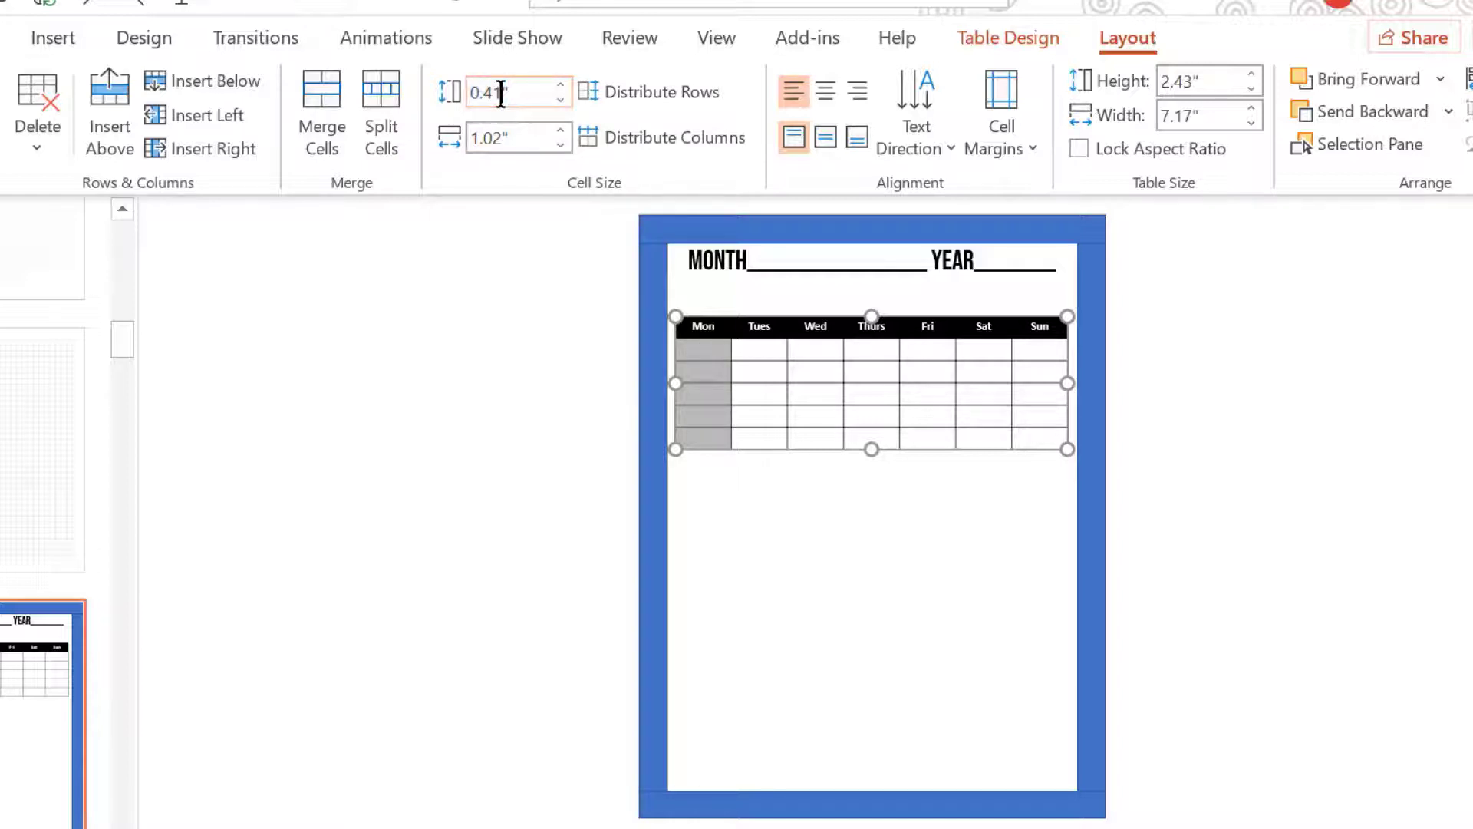
key("BackSpace")
type("75")
key("Return")
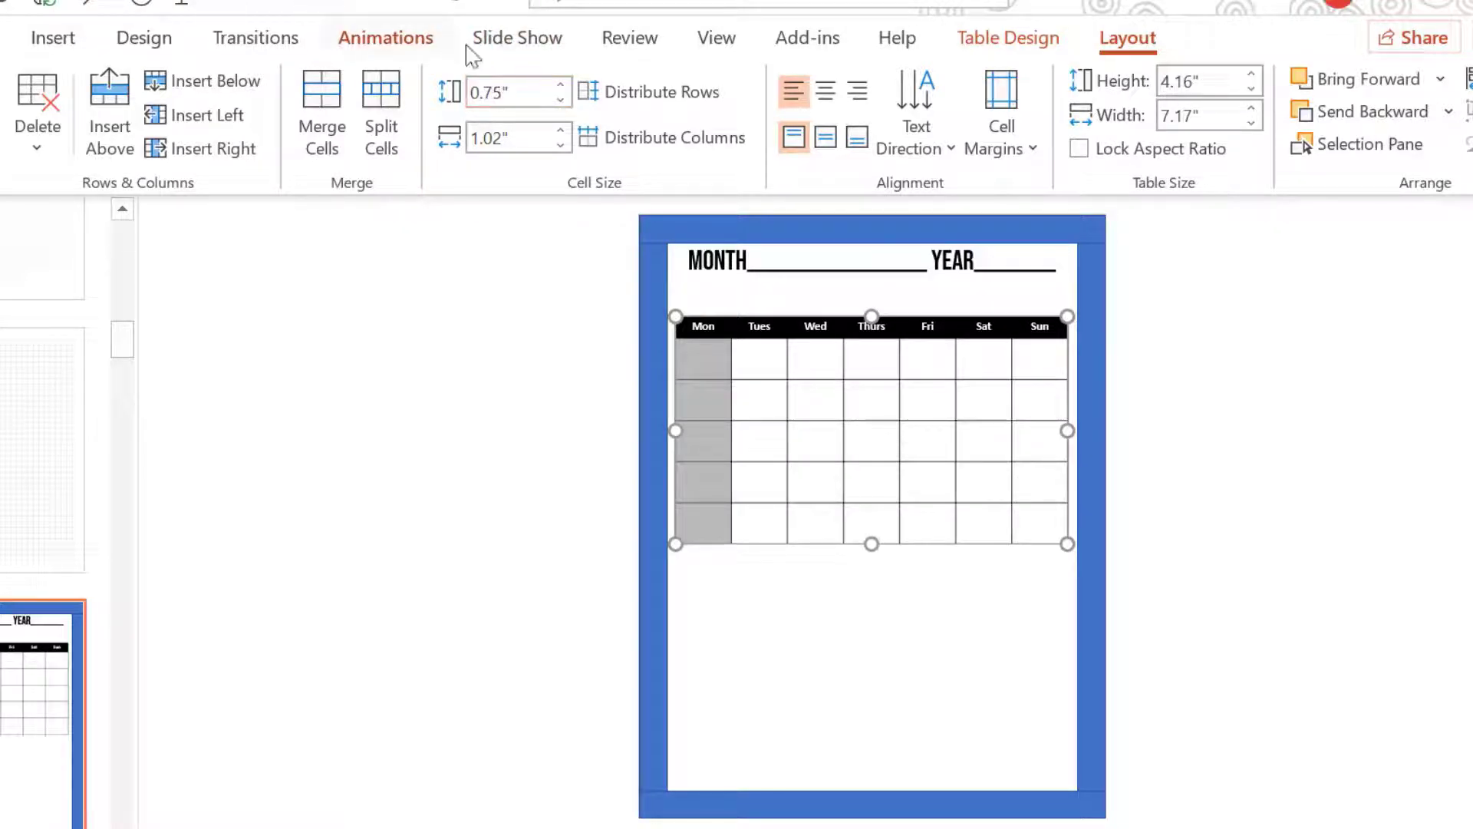
Set the height of the five blank calendar rows to 1".
left_click(503, 98)
left_click(502, 98)
key("Return")
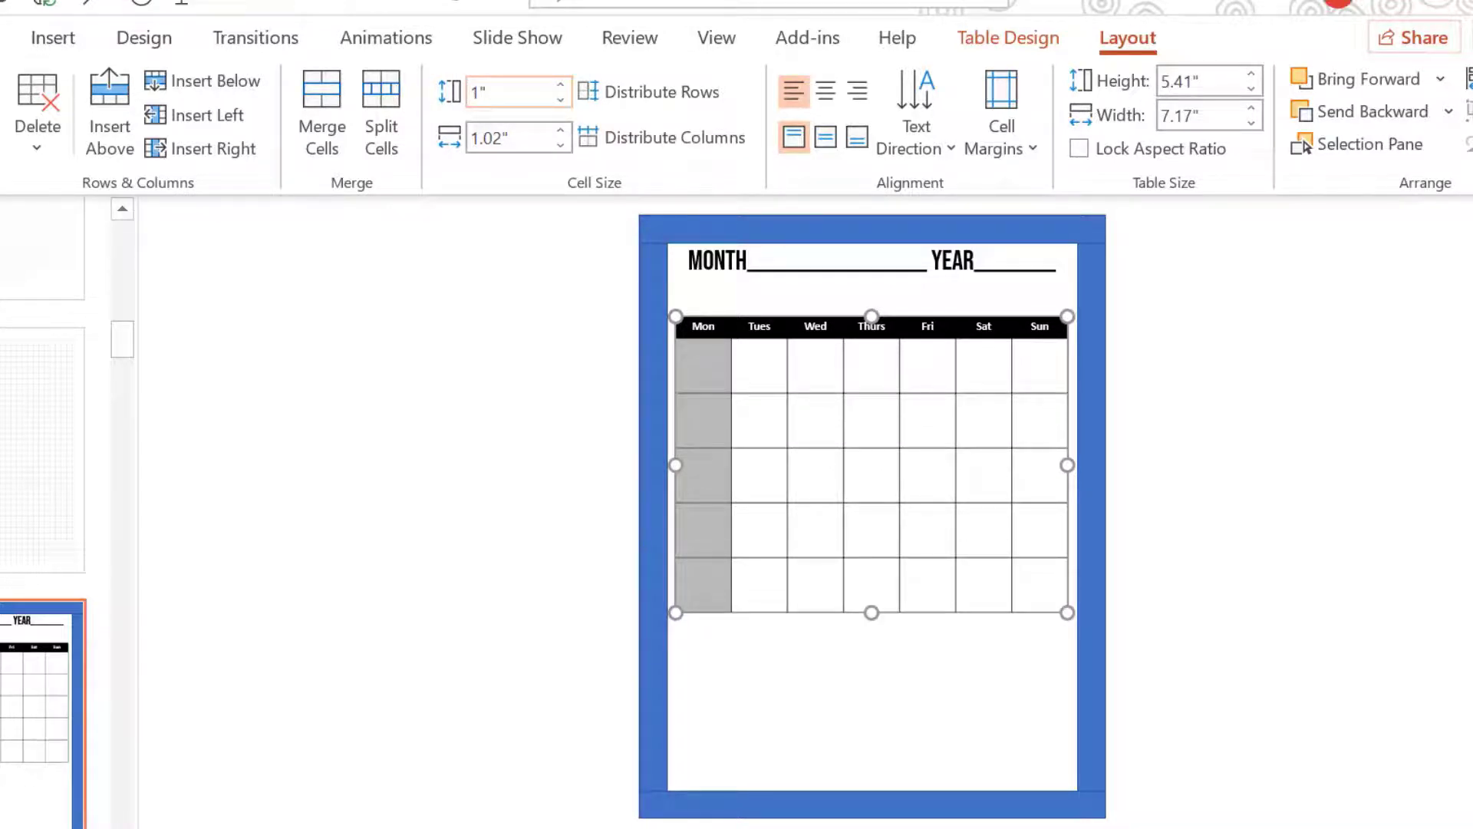
Set the height of the five blank calendar rows to 1.2" and deselect the table.
left_click(475, 93)
left_click(478, 97)
type(".2")
key("Return")
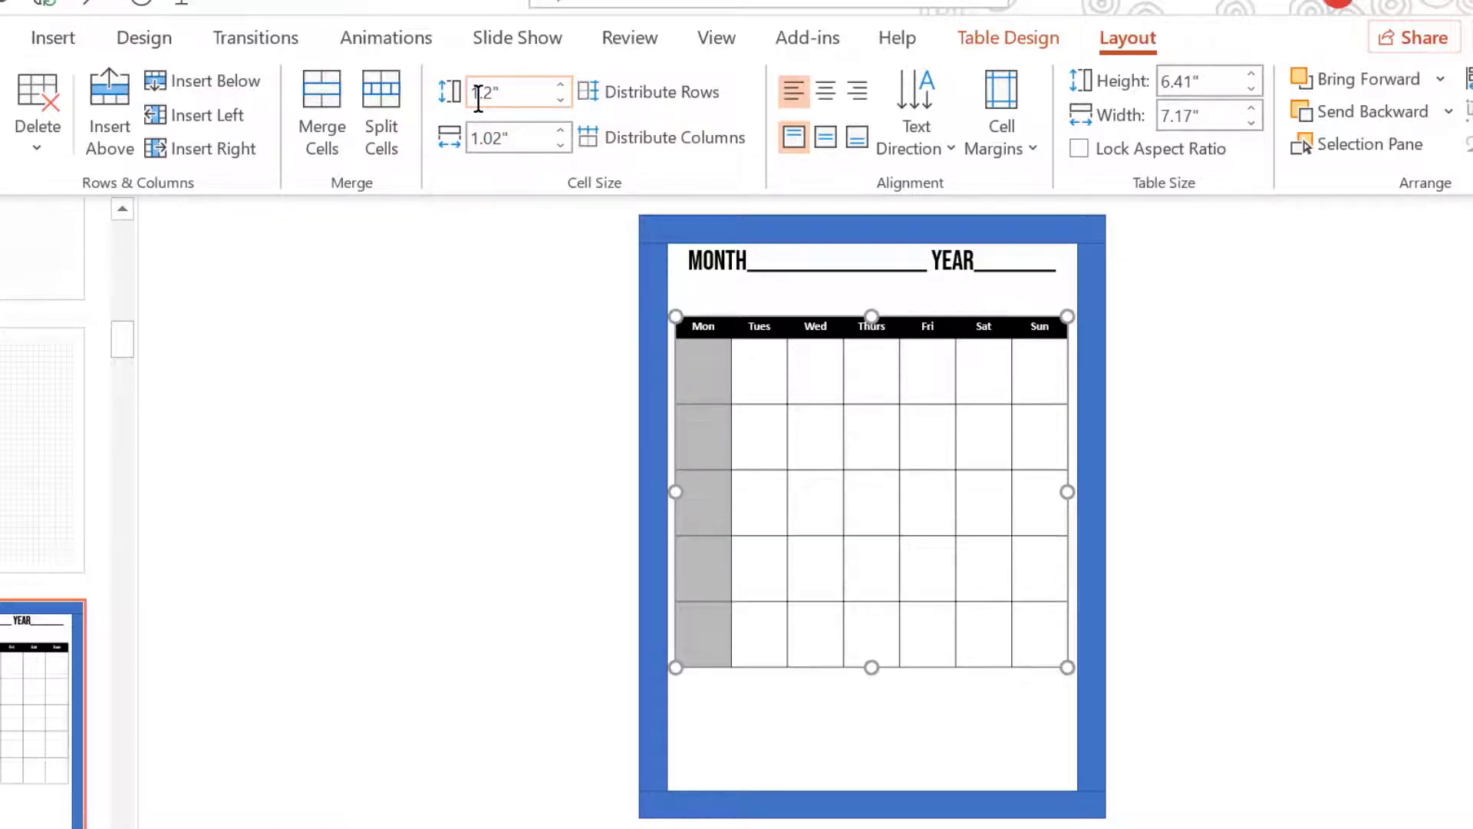
left_click(746, 730)
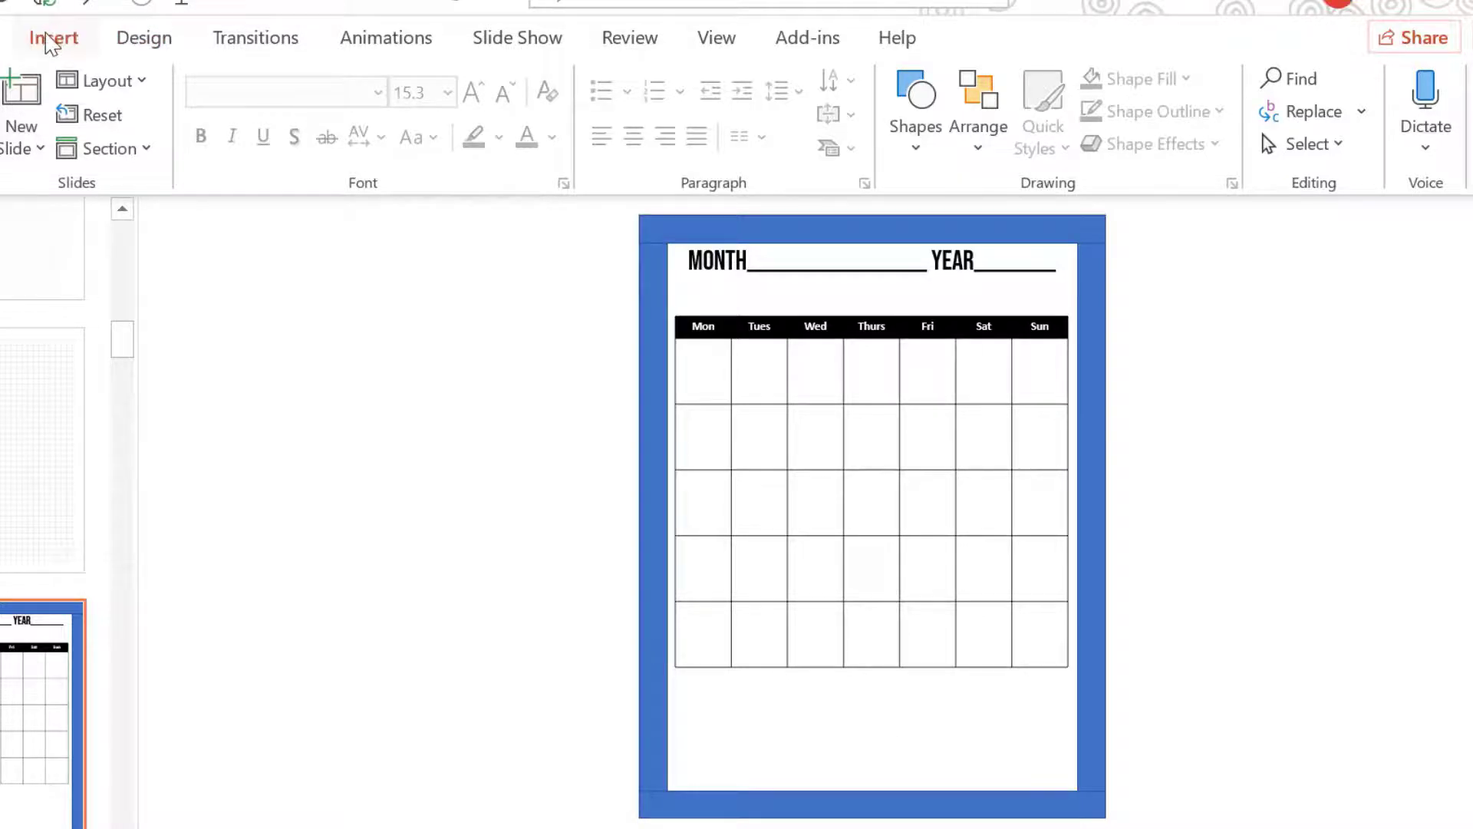
Draw a text box across the blank area below the calendar and enter the label Notes in Bebas Neue.
left_click(51, 40)
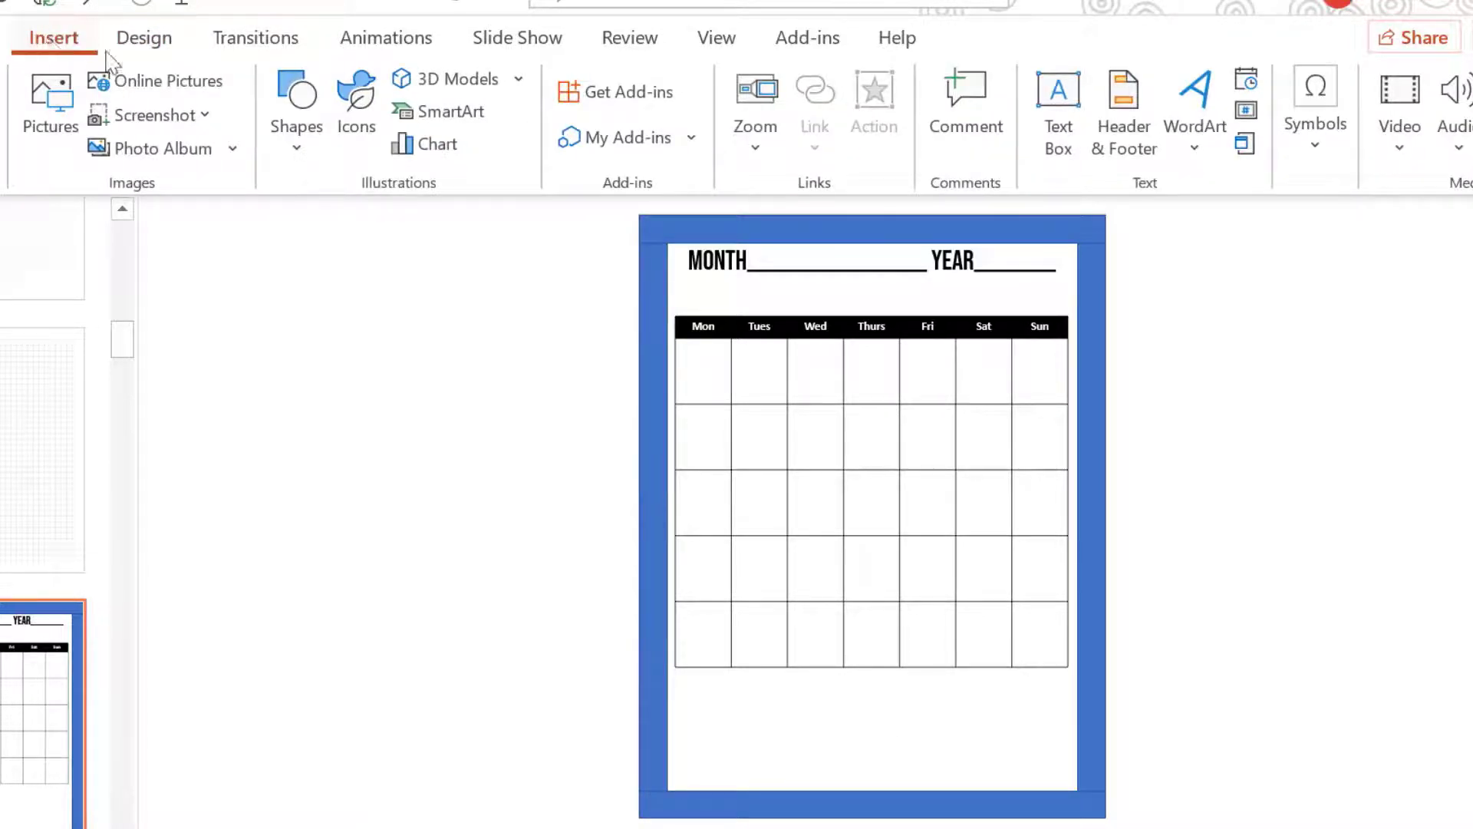
left_click(1053, 102)
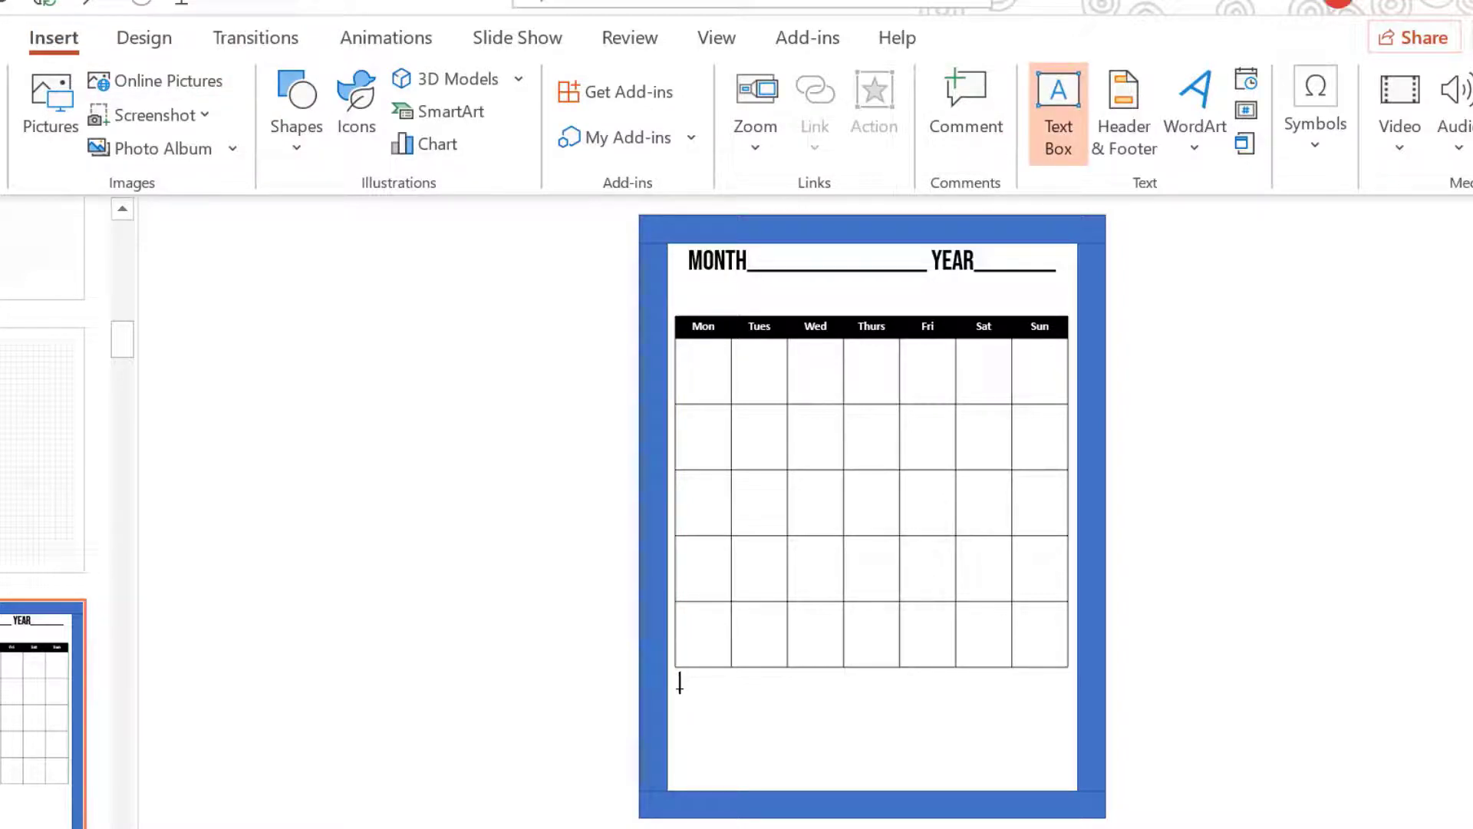
left_click_drag(675, 688, 1072, 772)
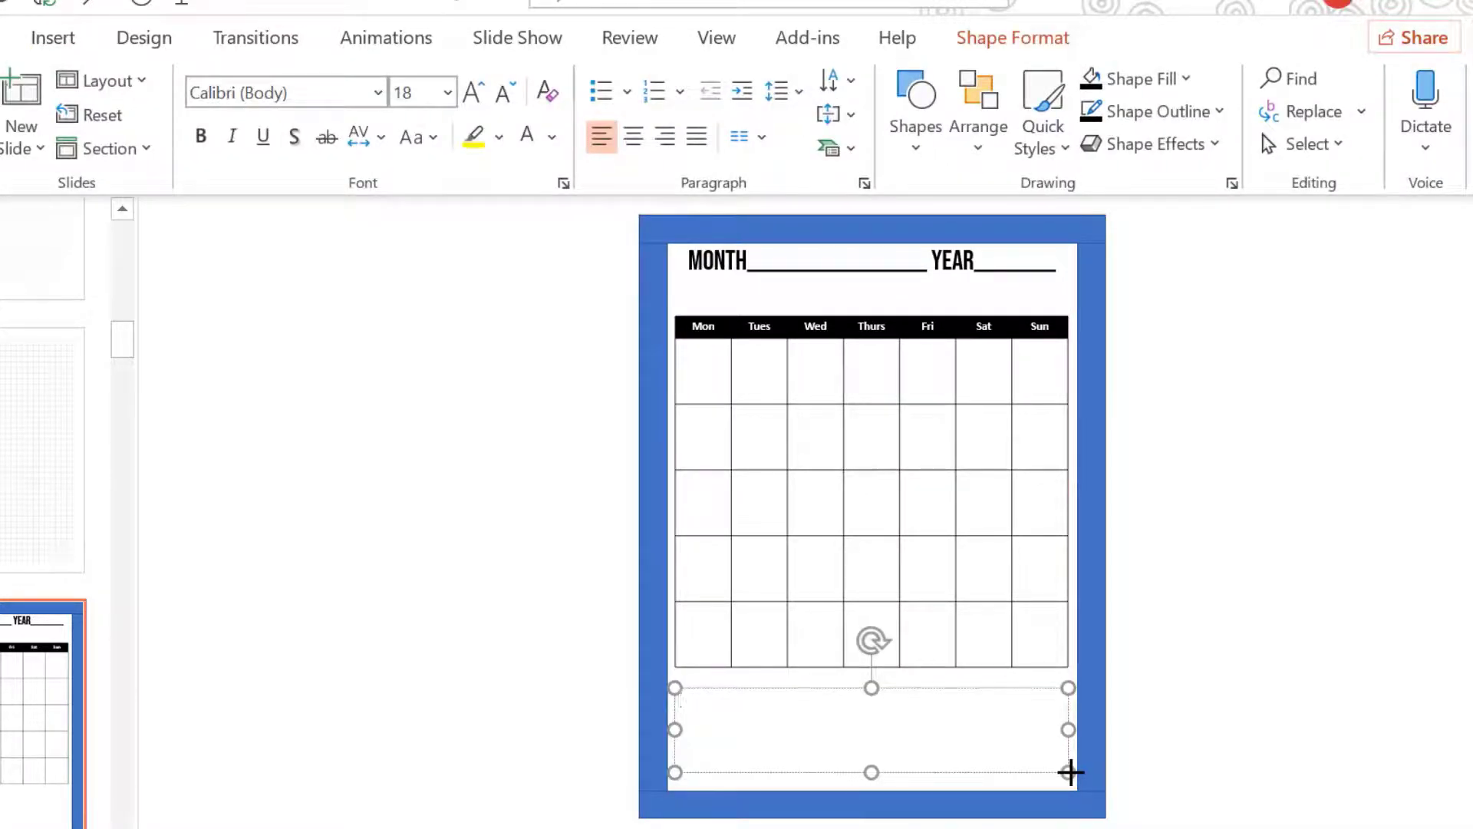
type("No")
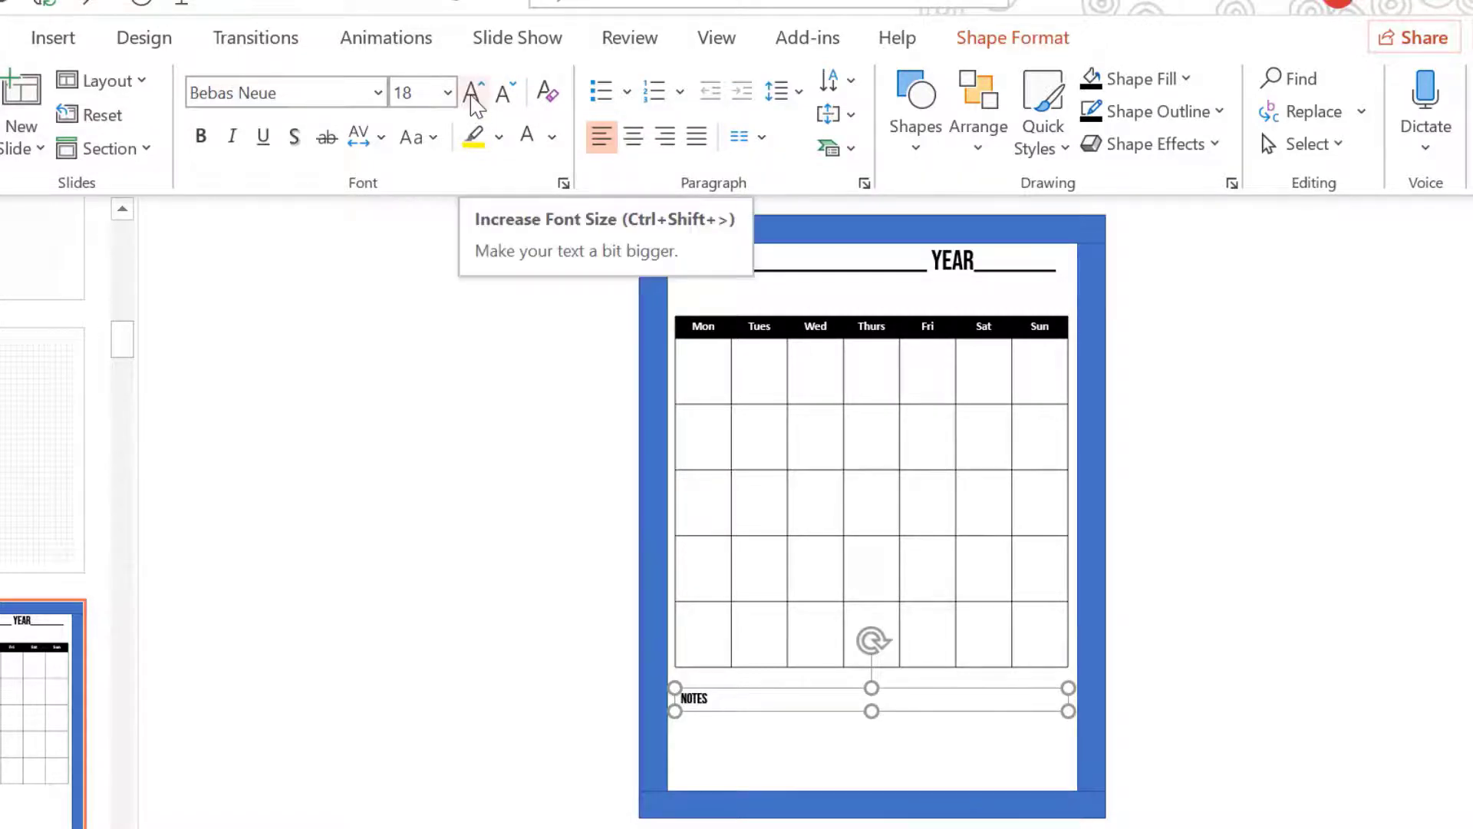
Enlarge the Notes text to 24 pt and add a colon followed by underscores that form four writing lines.
left_click(474, 95)
left_click(473, 97)
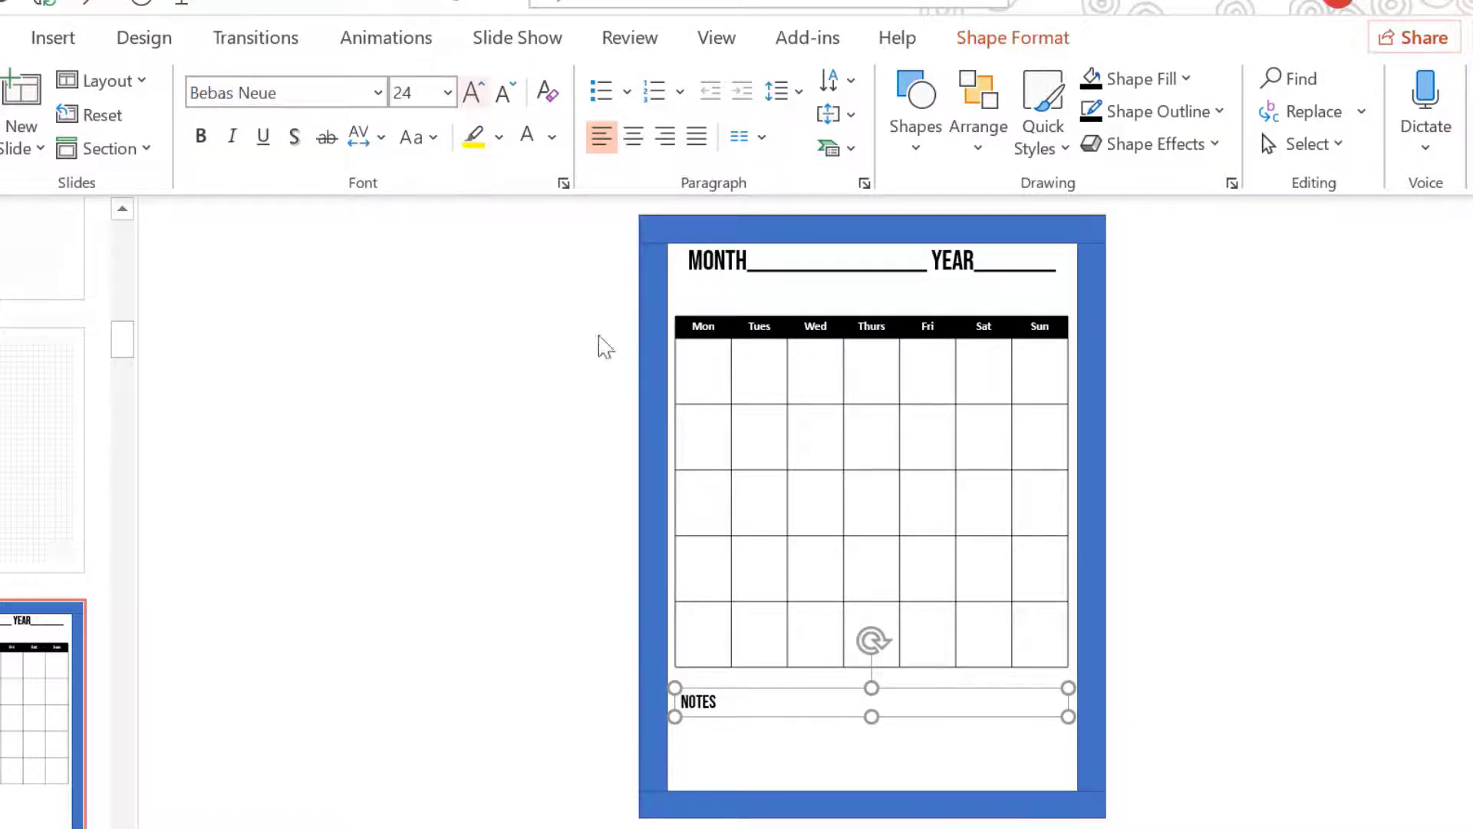
left_click(715, 701)
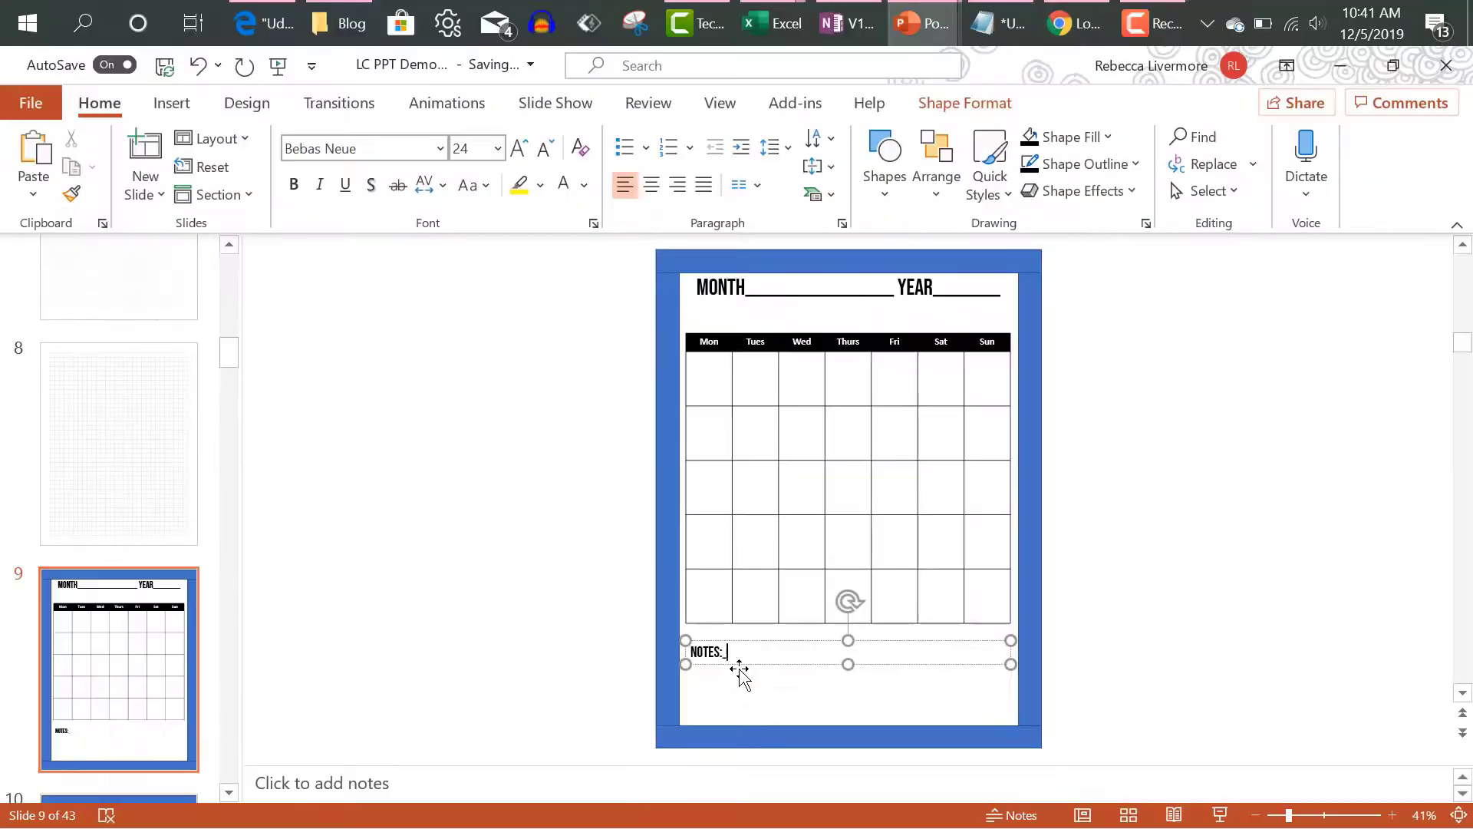
type("______________________________________________________________________________________________________________________________________________________________________________________________________________________")
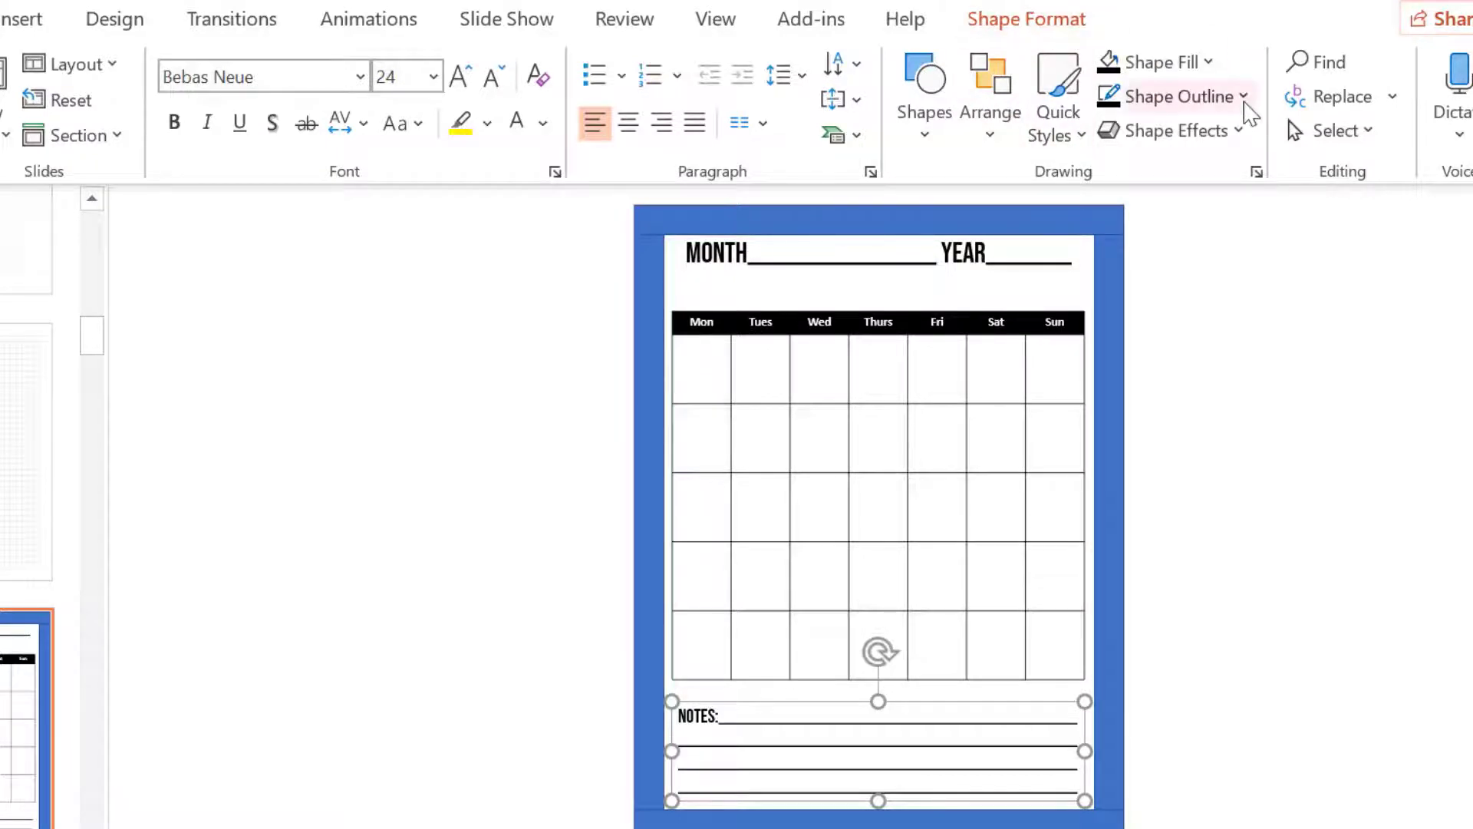
Give the notes text box a 3 pt outline.
left_click(1243, 98)
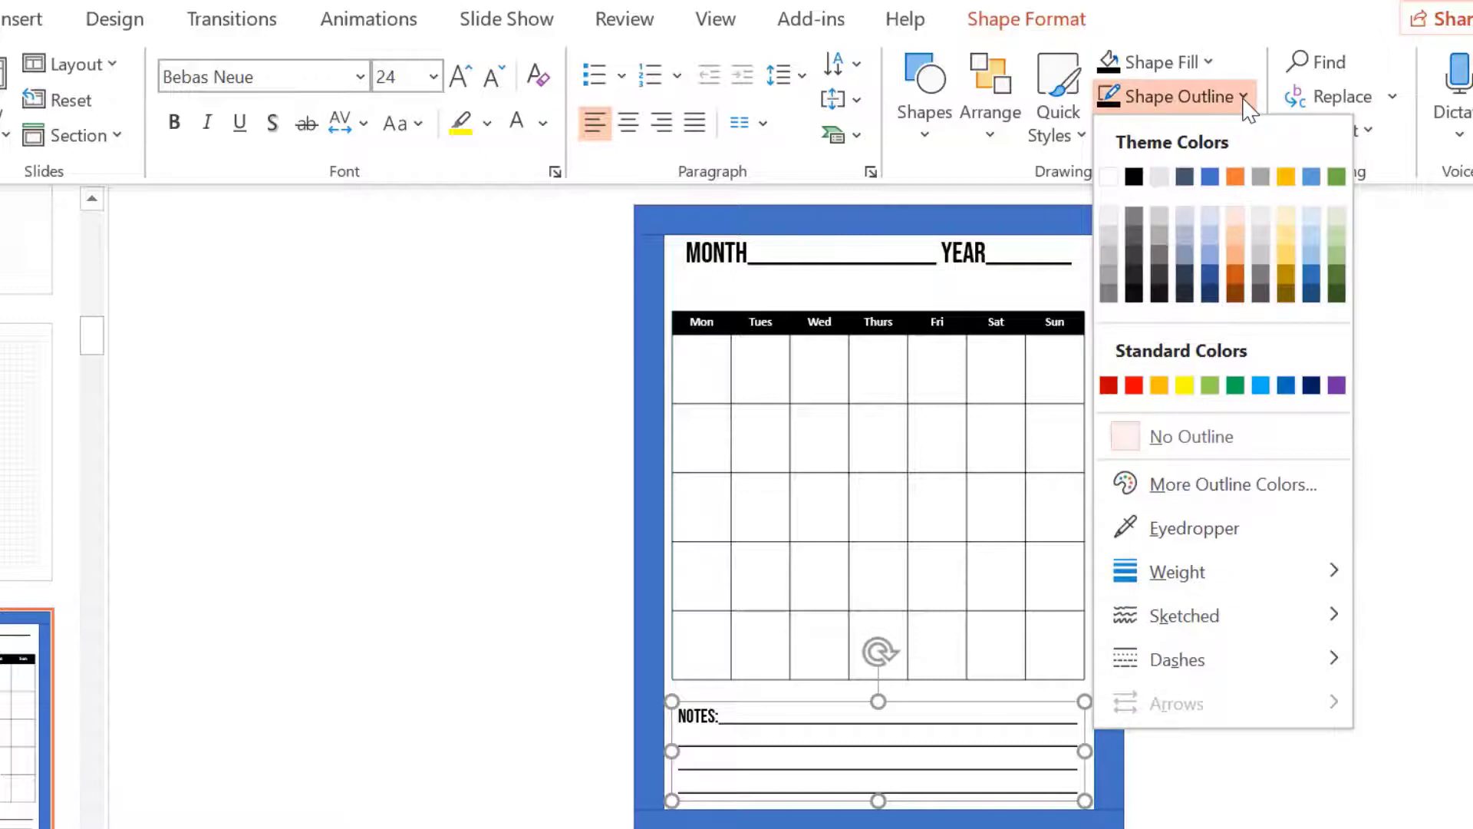
mouse_move(1197, 581)
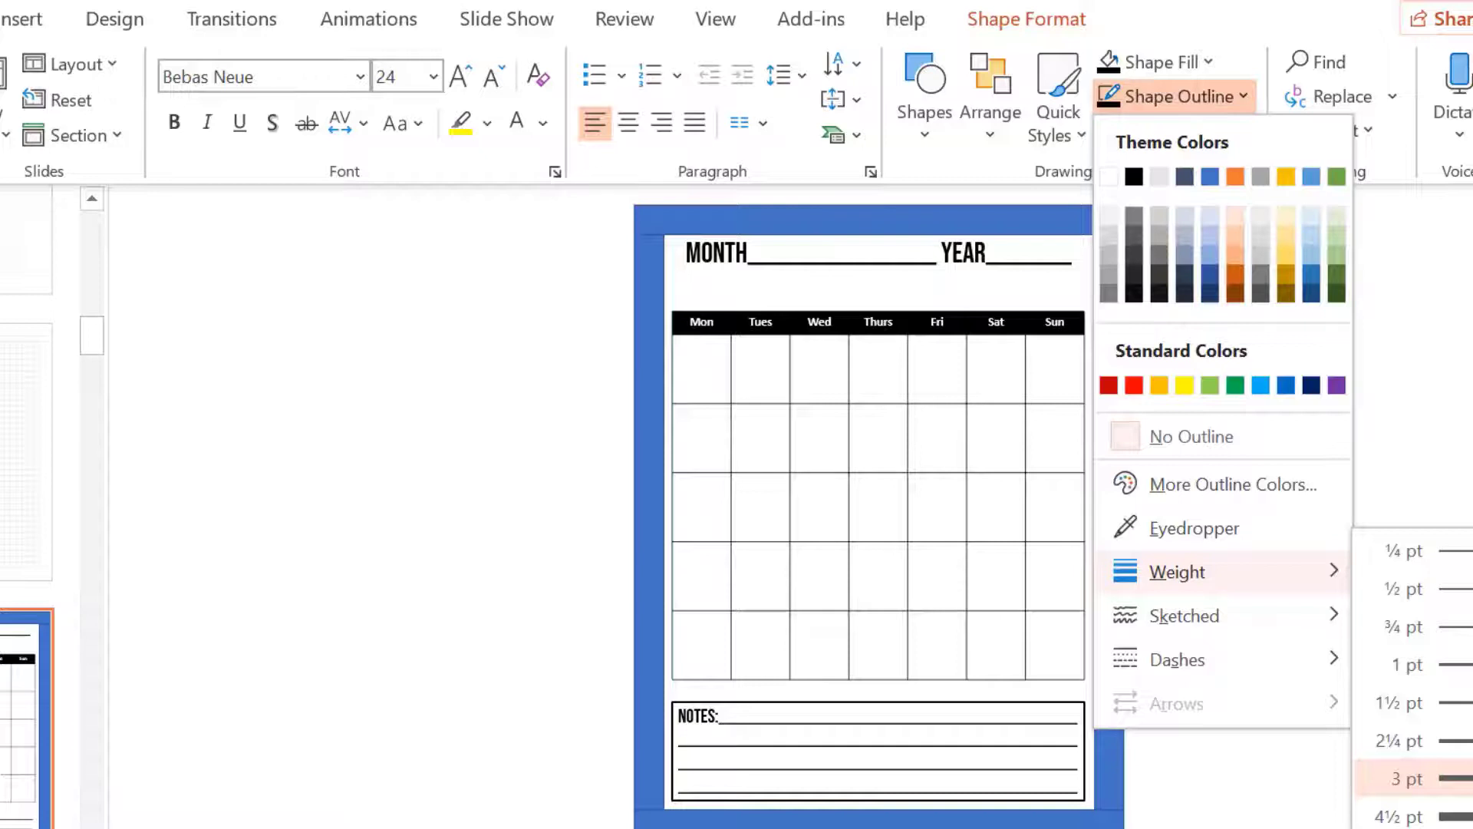
left_click(1405, 779)
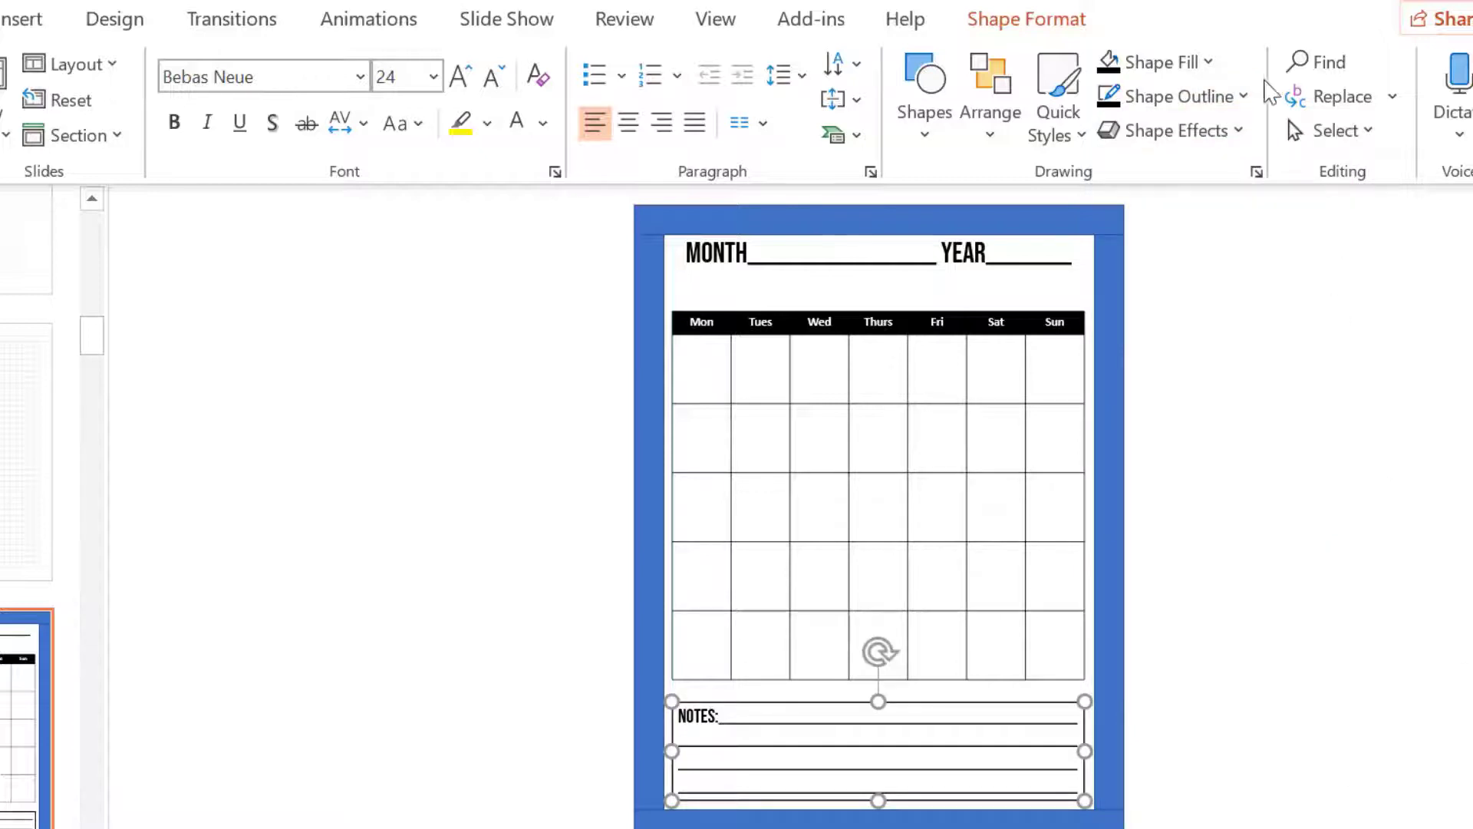
Change the notes text box outline to a dotted line style and deselect the box.
left_click(1246, 96)
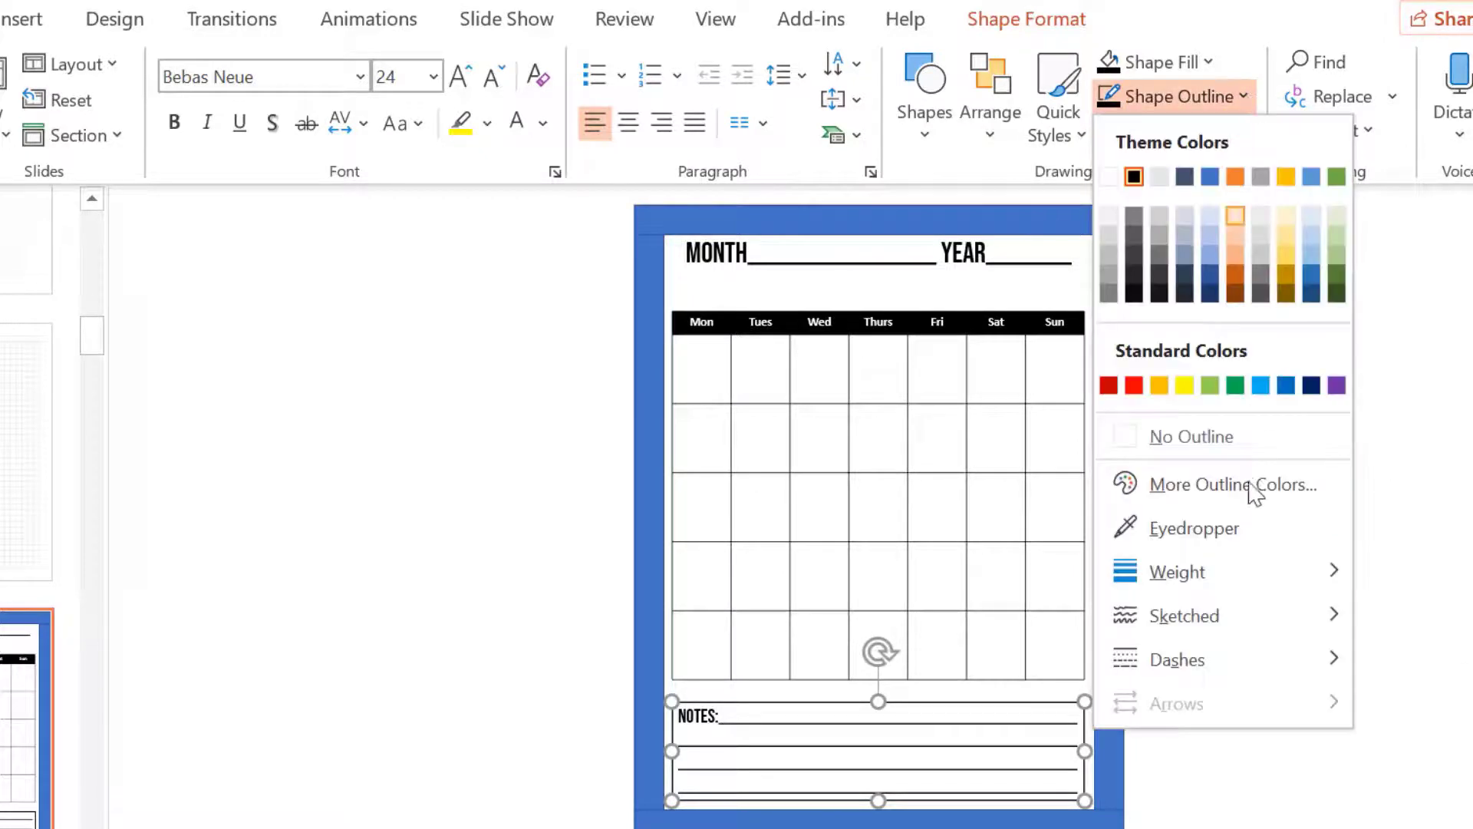
mouse_move(1239, 614)
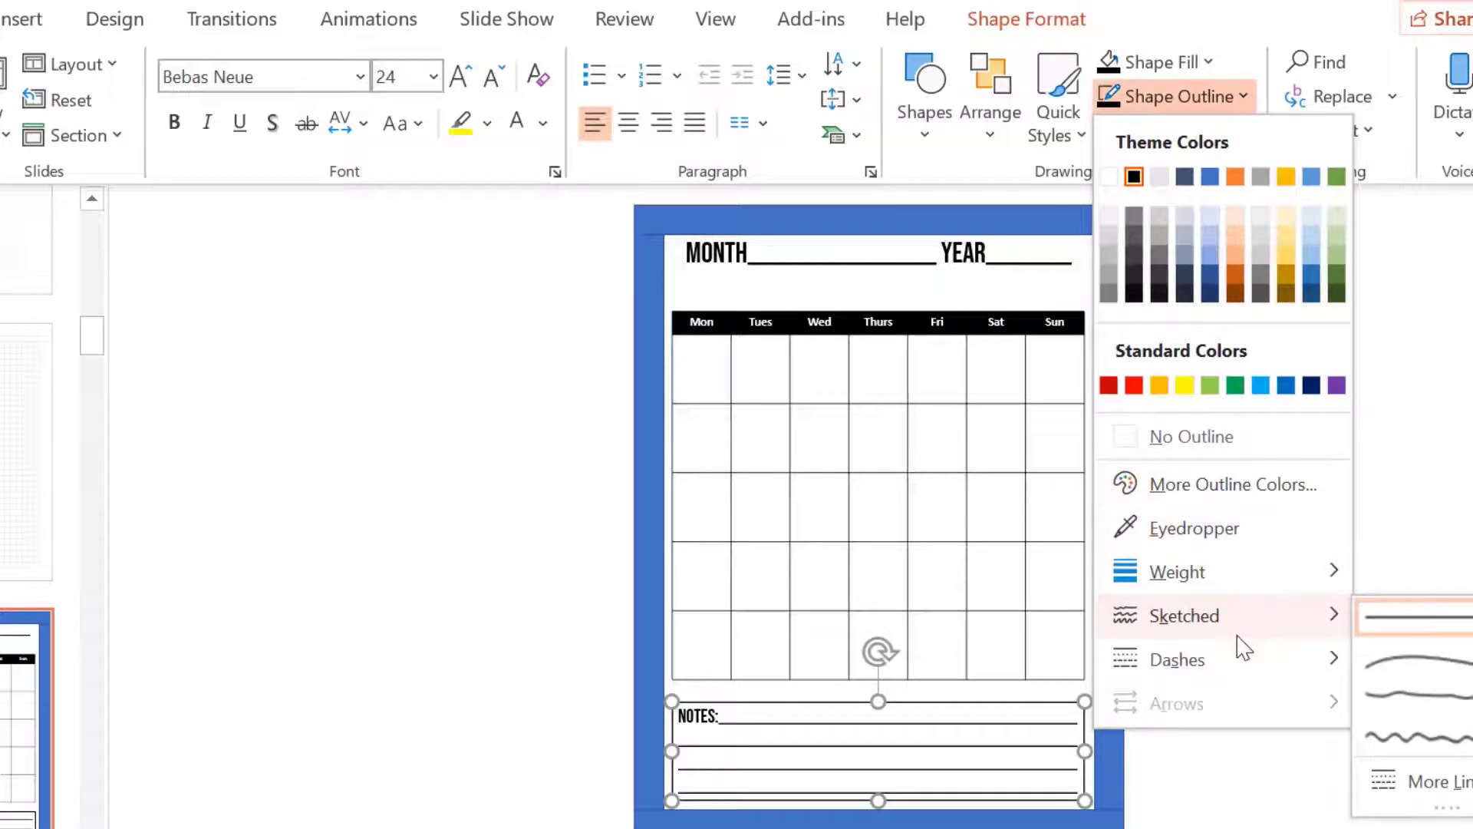
mouse_move(1235, 674)
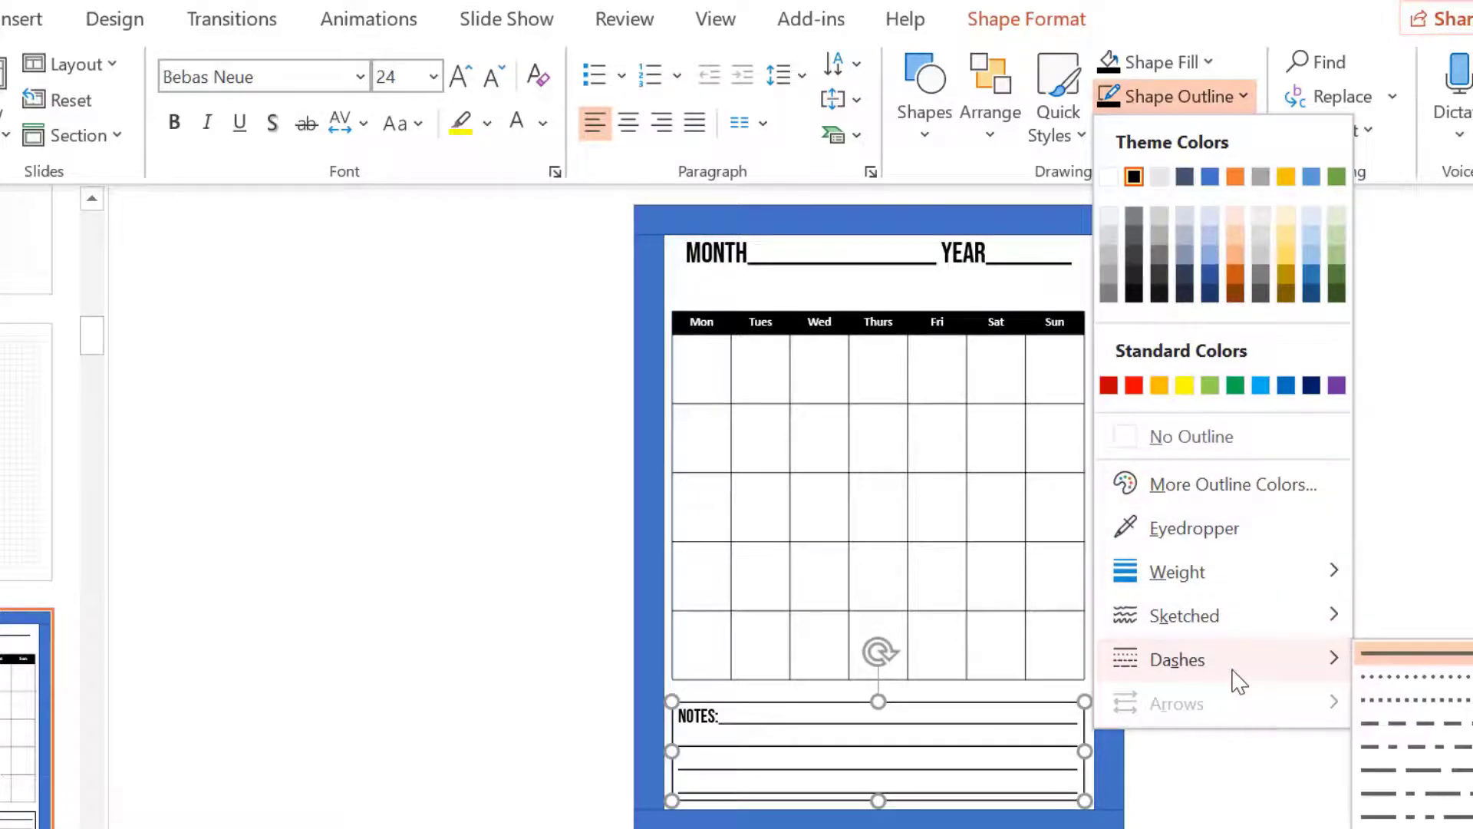
left_click(1376, 688)
left_click(1390, 609)
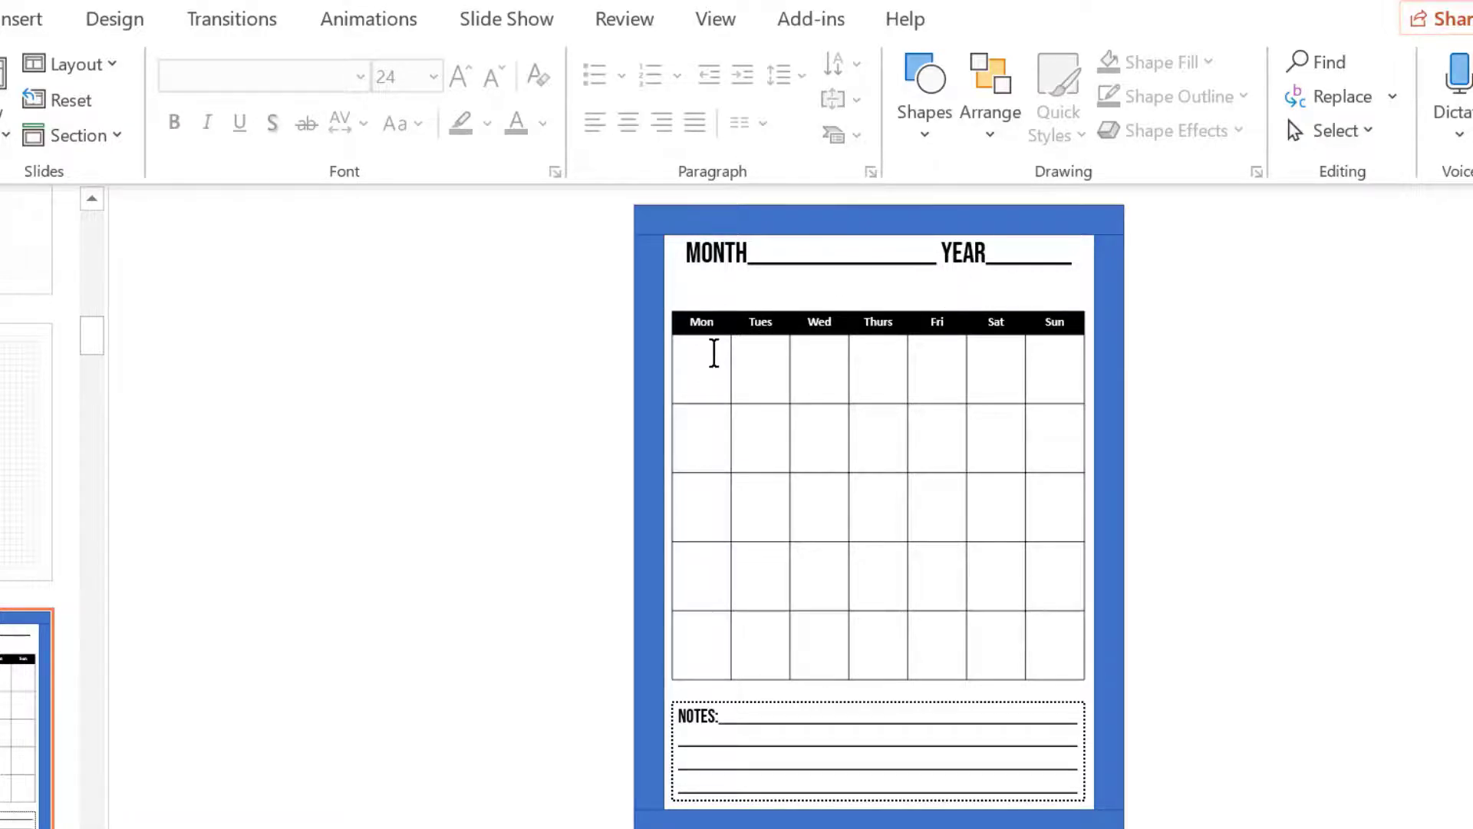
Enter "(1" in the first blank cell under Mon and right-align it.
left_click(713, 355)
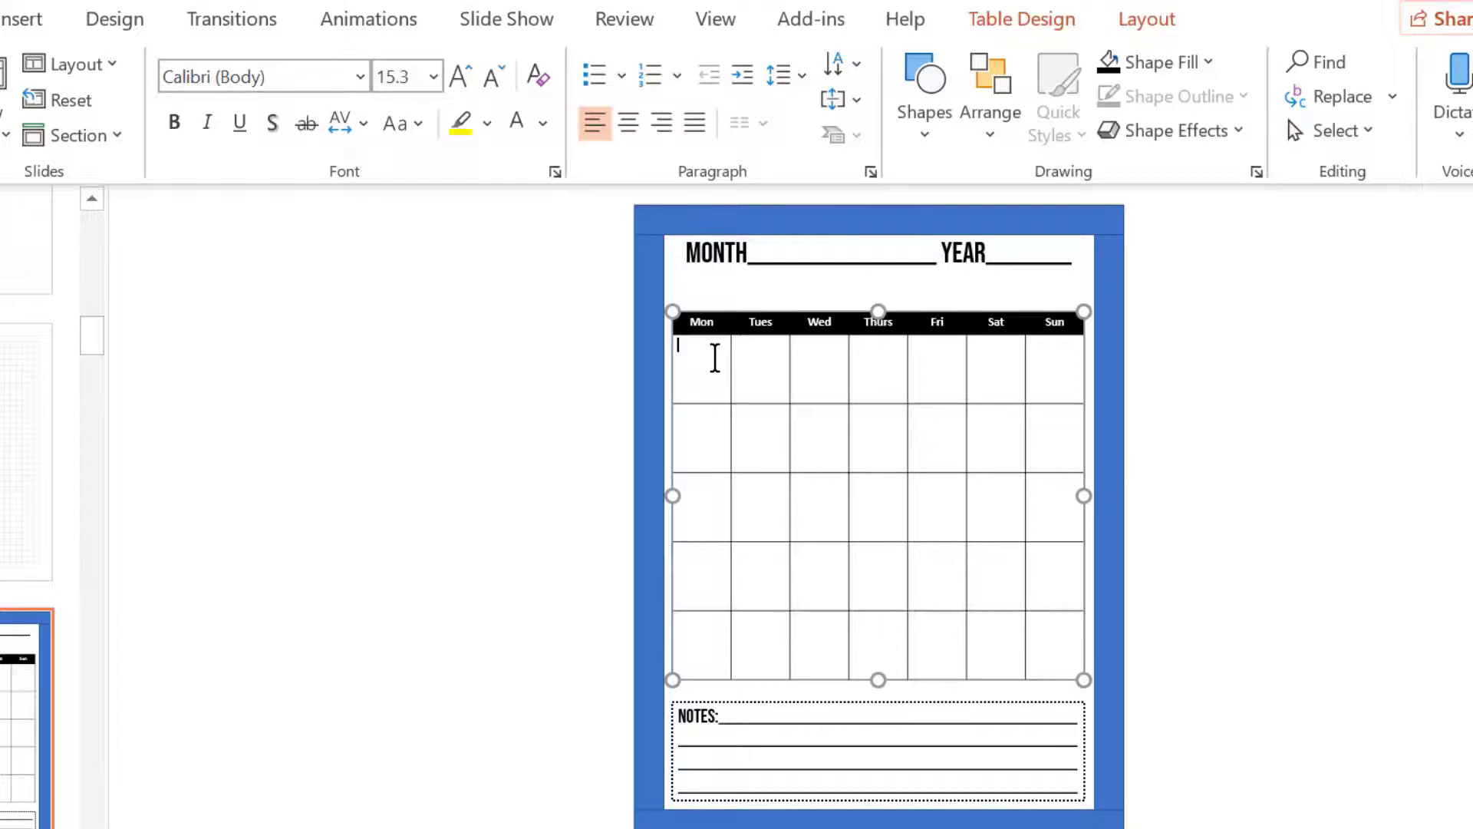
type("(")
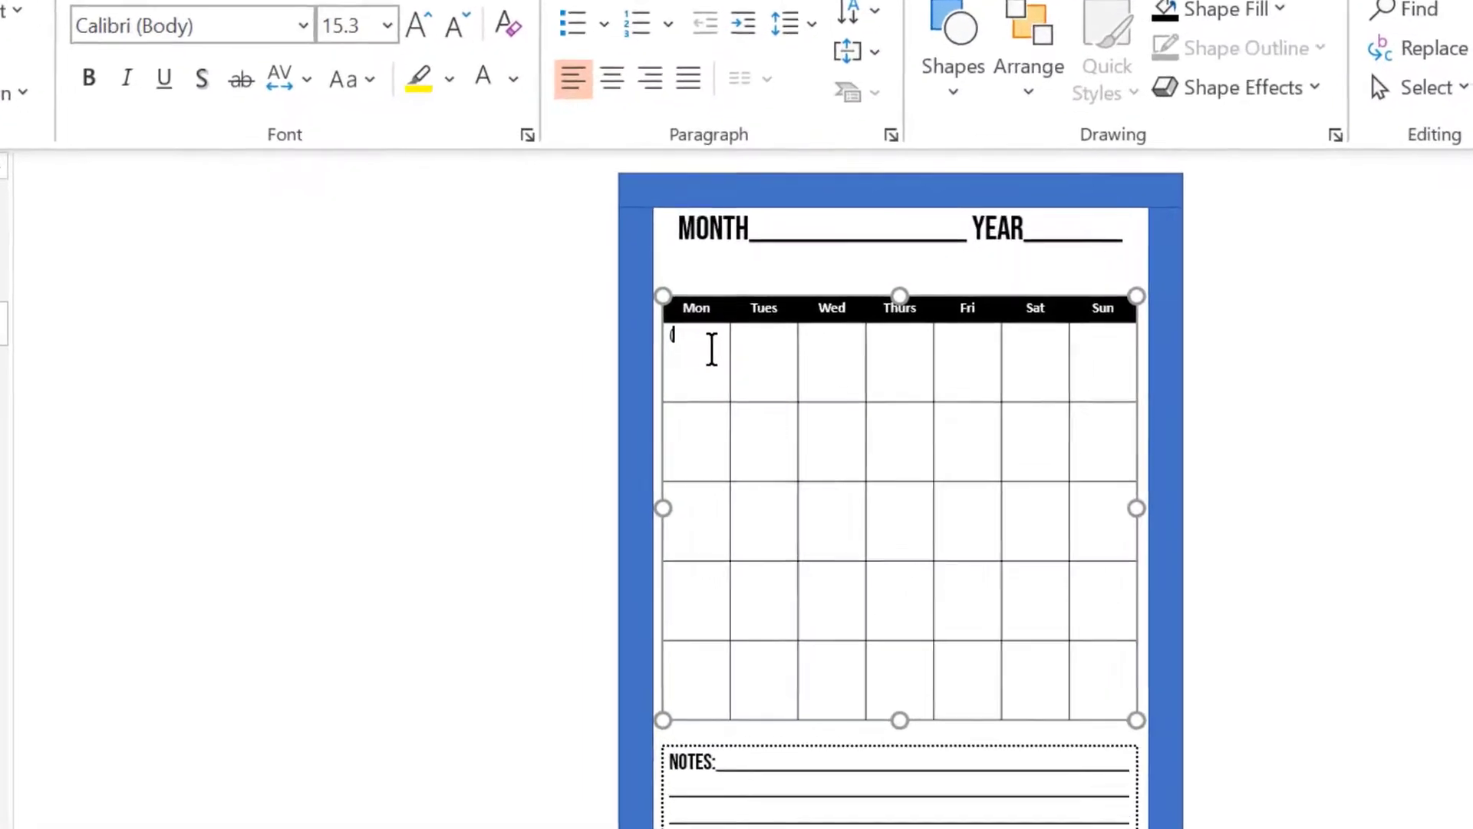
type("1")
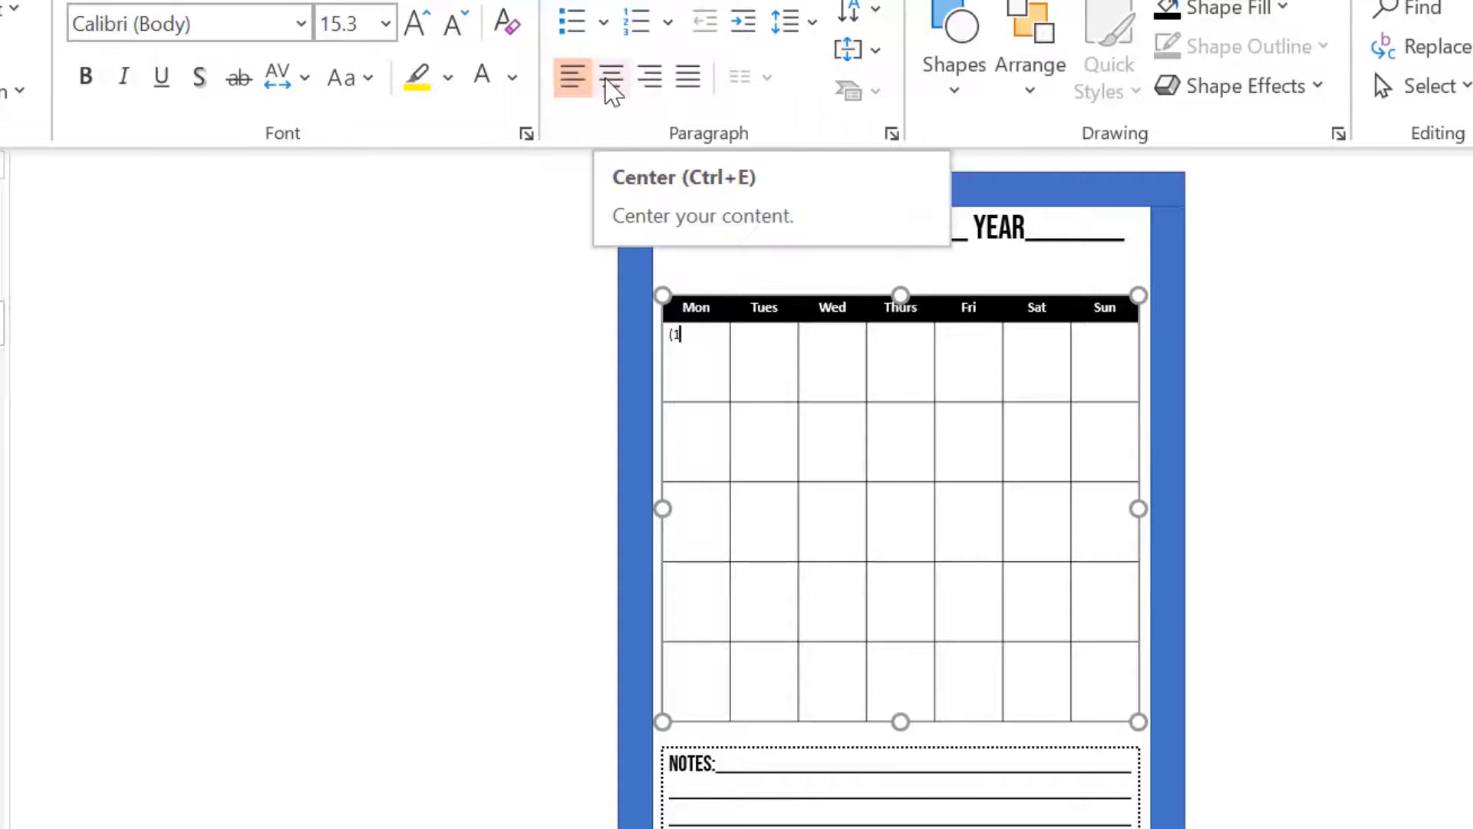
left_click(608, 83)
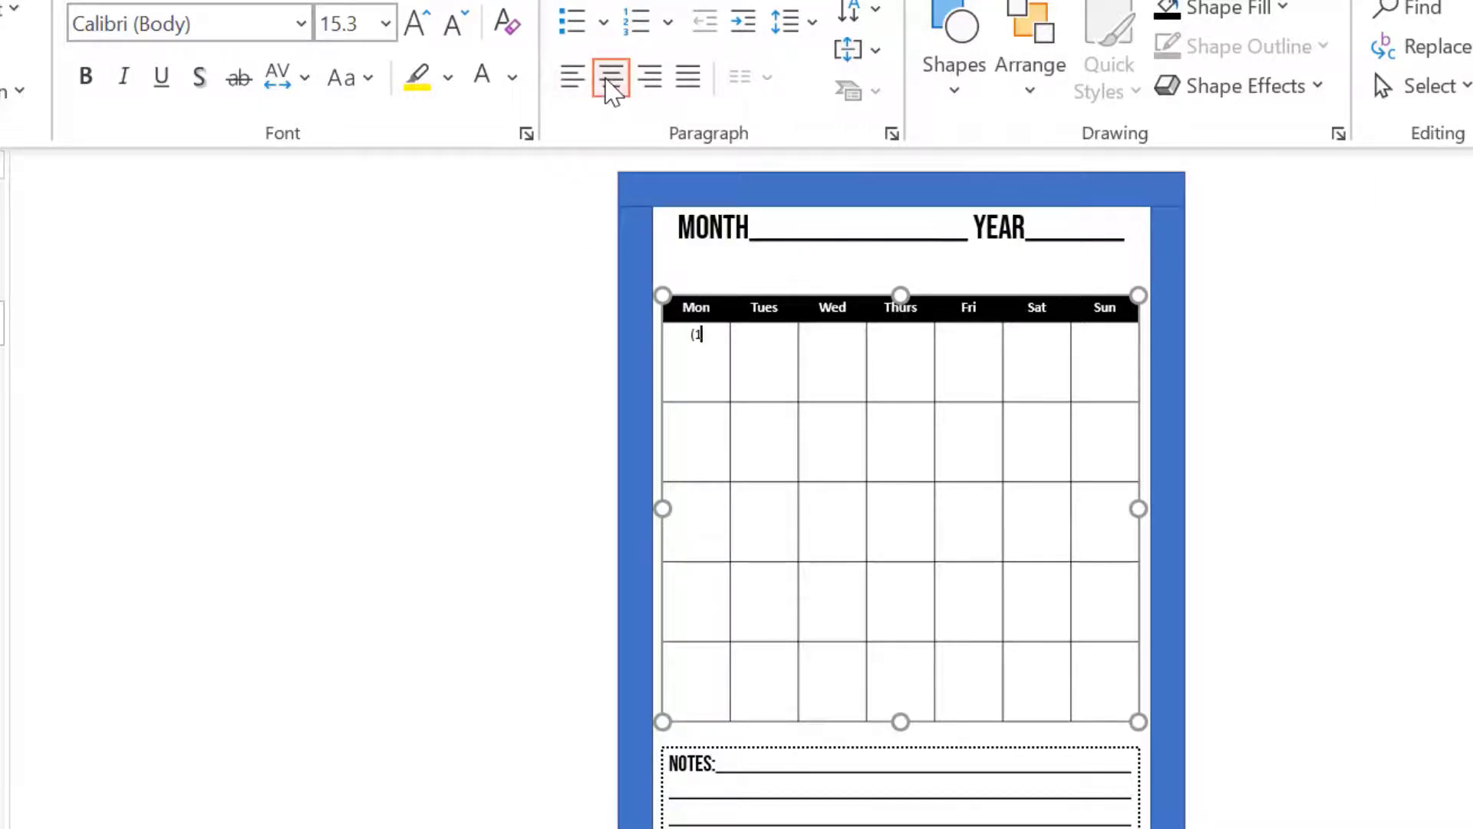
left_click(646, 82)
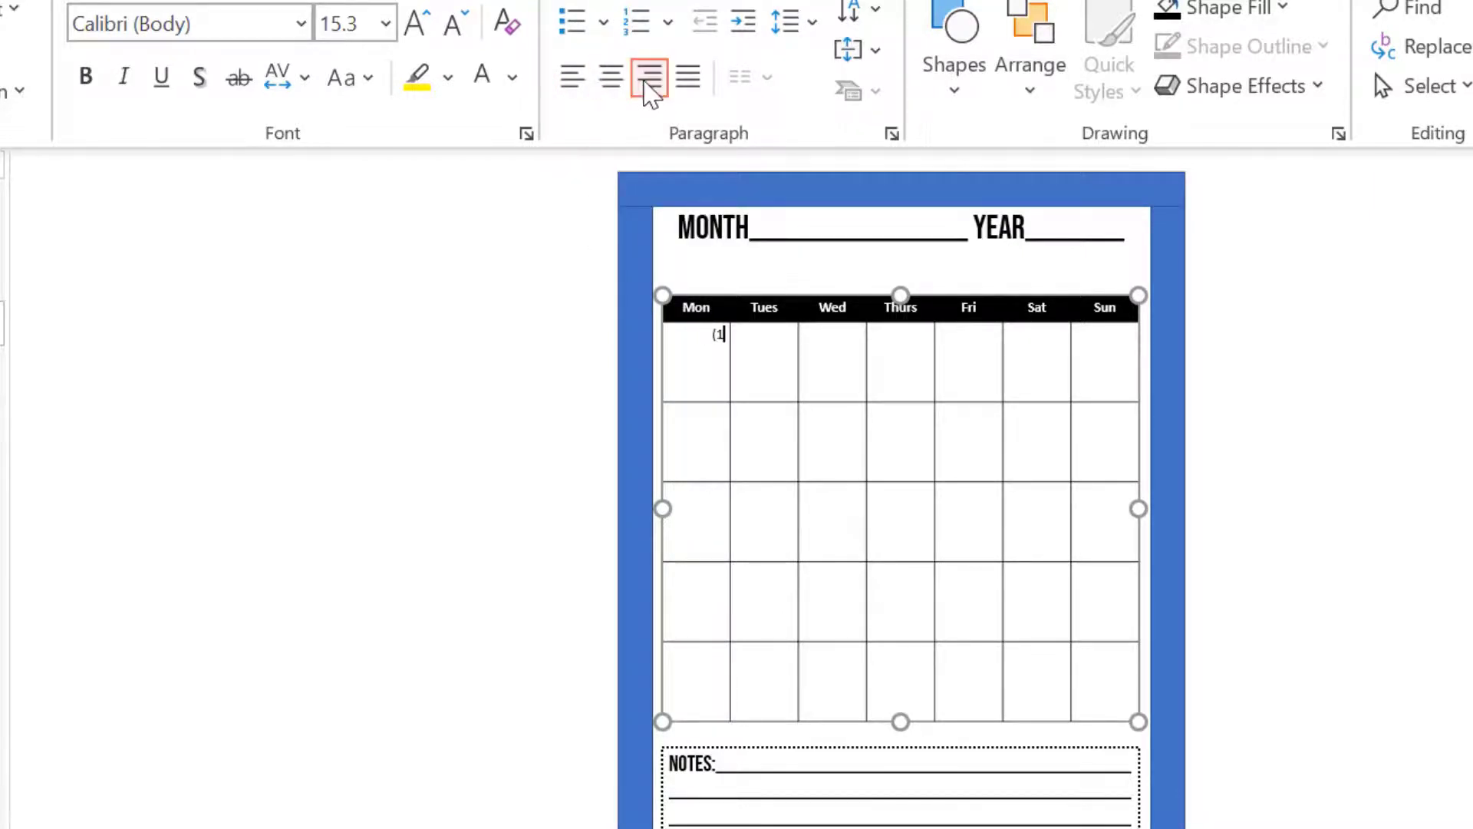
Enter "(2" in the first blank cell under Tues and right-align it.
left_click(784, 340)
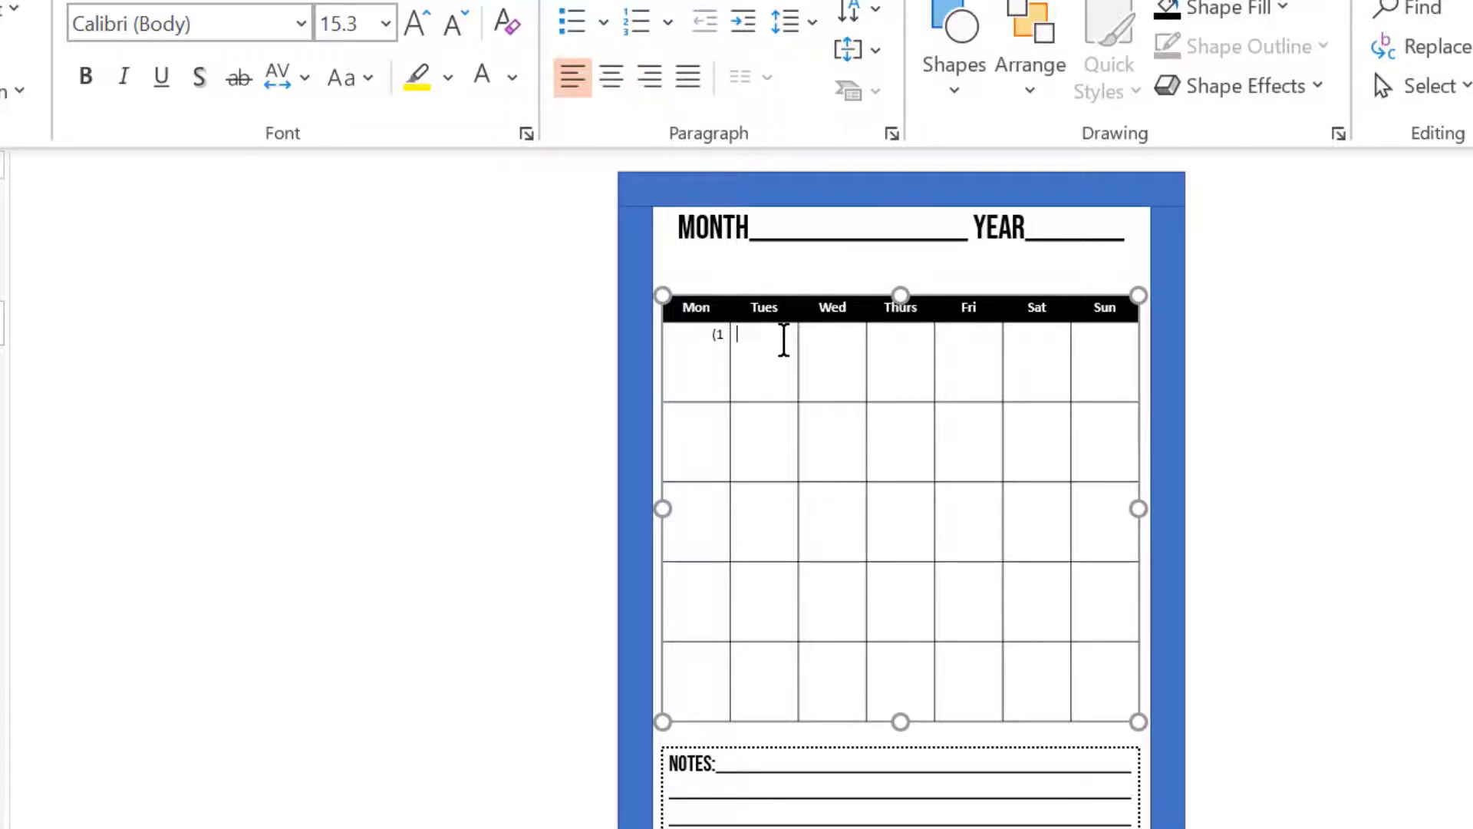
type("(2")
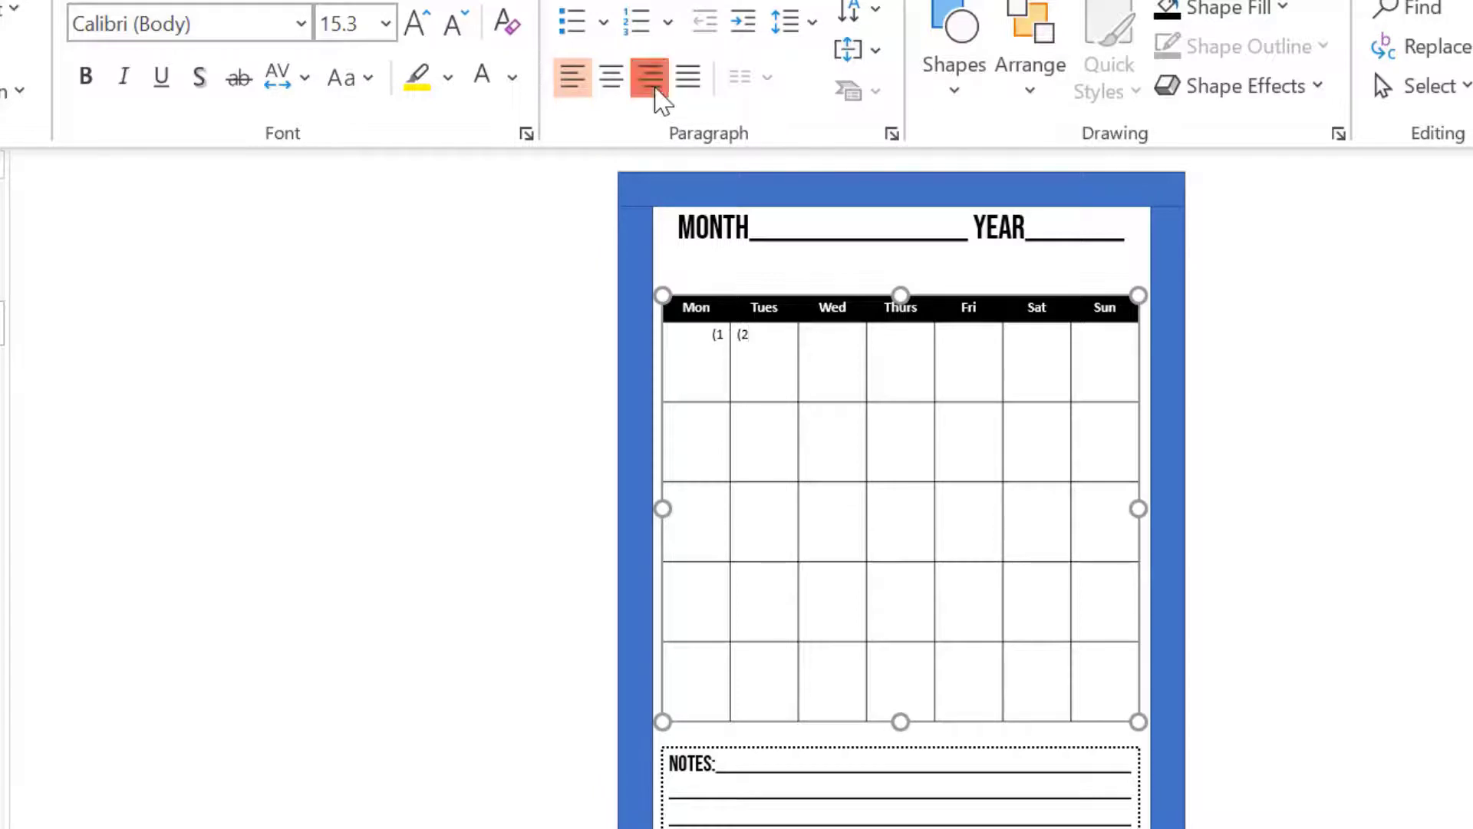
left_click(652, 86)
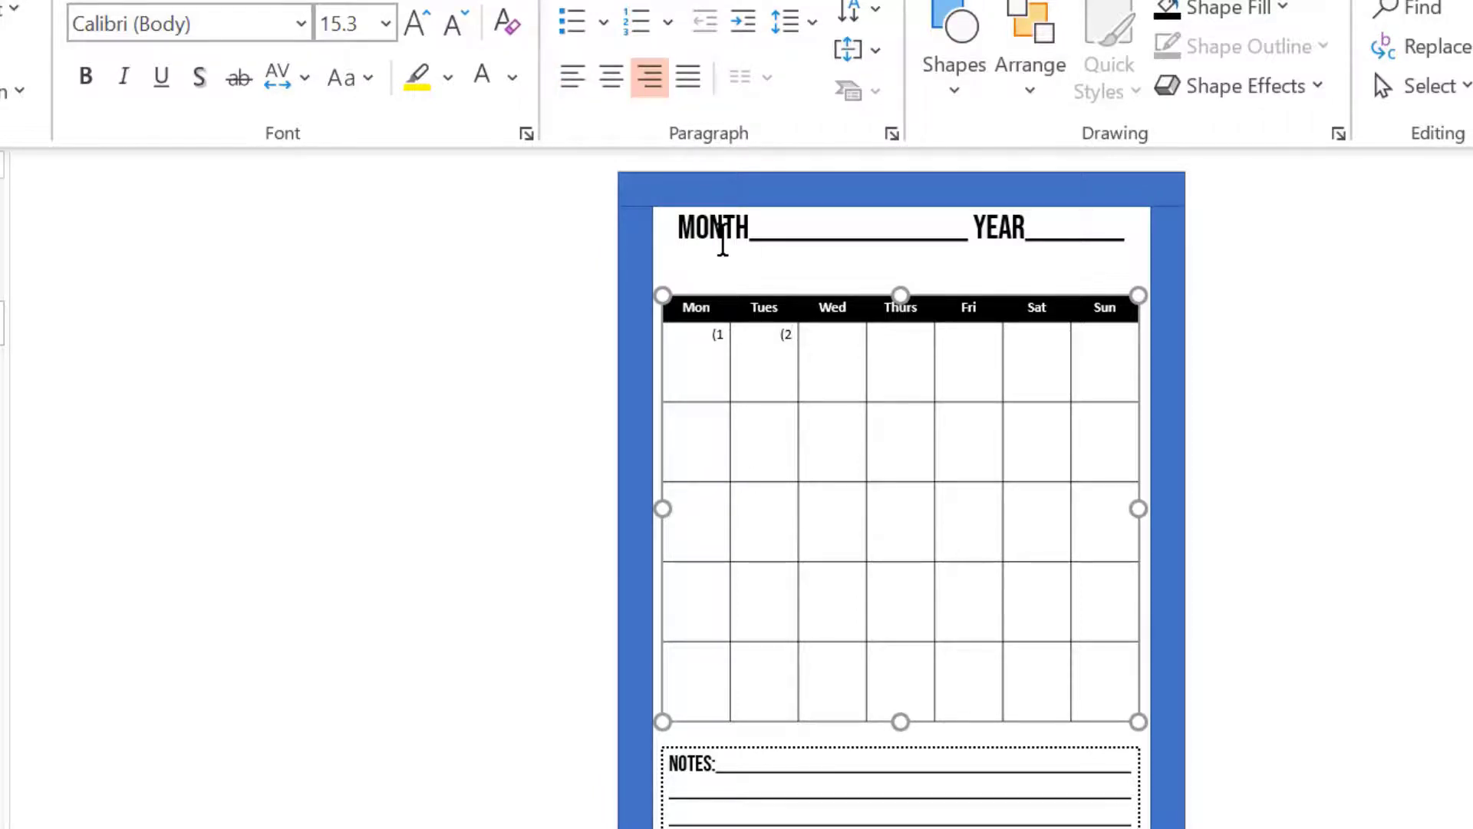